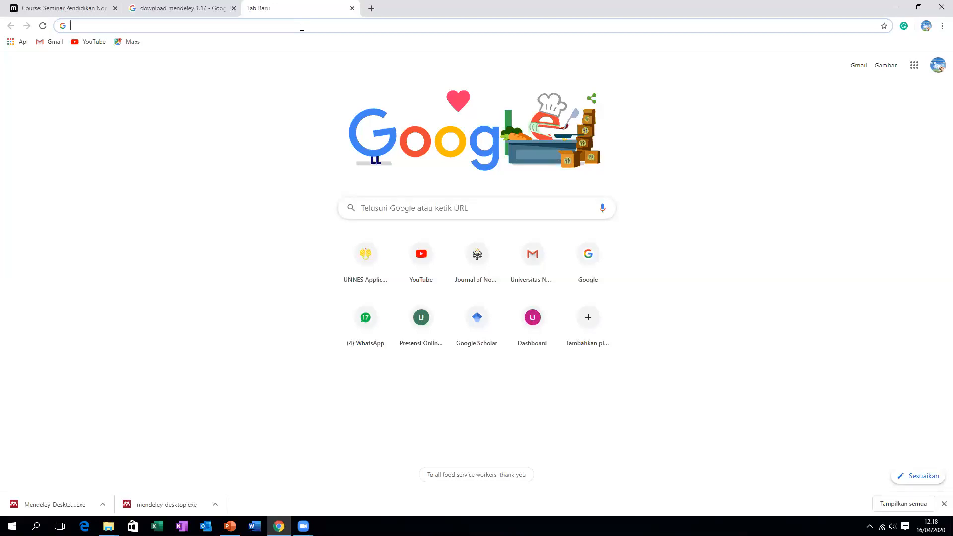
# Load mendeley.com in the new tab by accepting the autocomplete for 'me'
pyautogui.write('me')
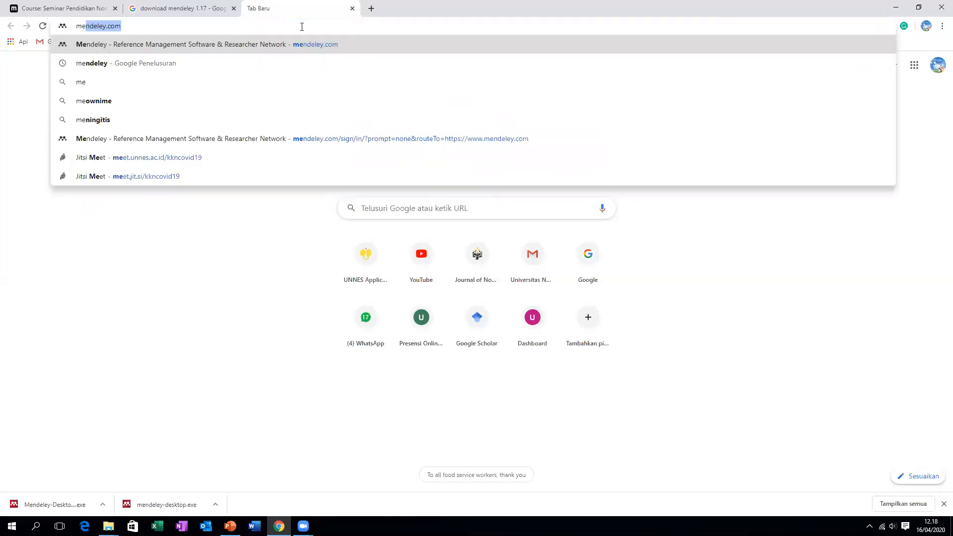
pyautogui.press('Return')
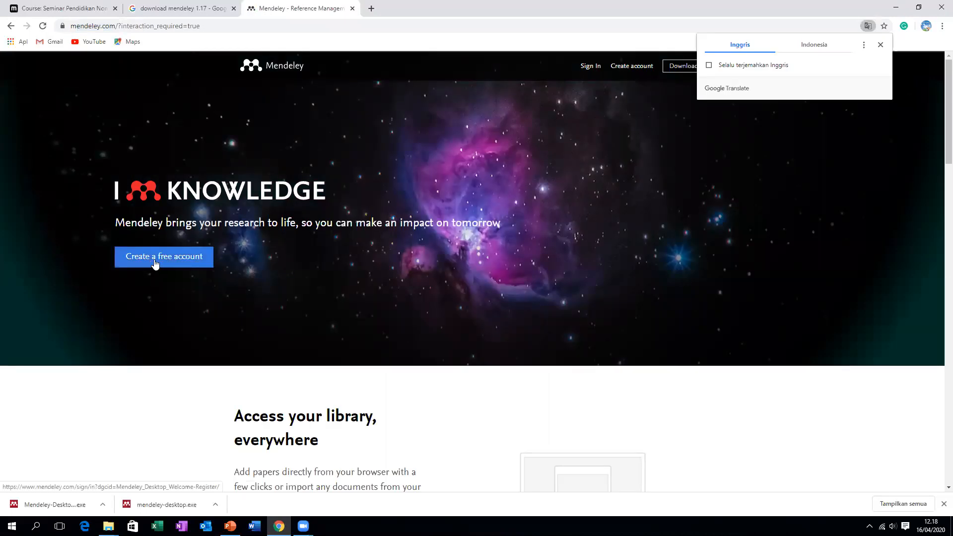
# Dismiss the translation offer and choose 'Create a free account'
pyautogui.click(541, 236)
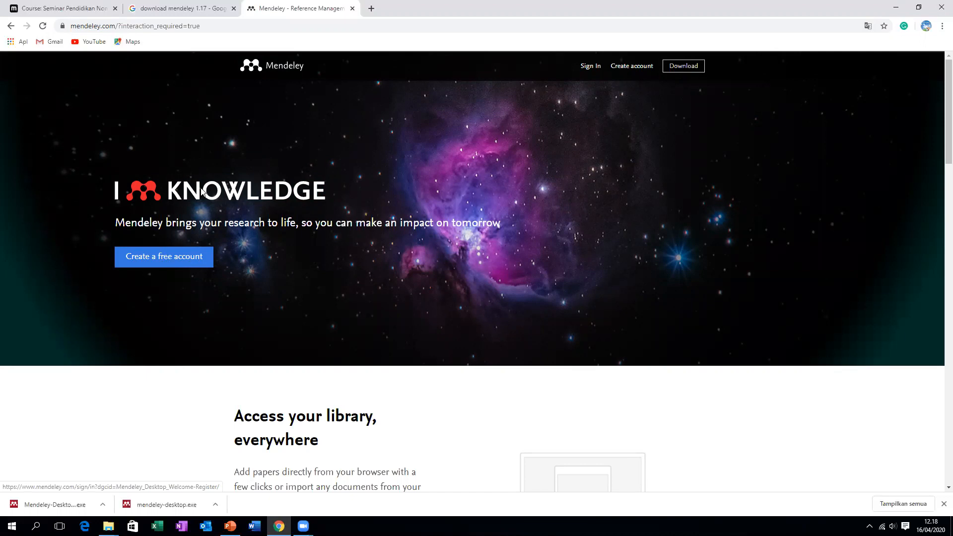
pyautogui.scroll(-1, 189, 213)
pyautogui.click(187, 211)
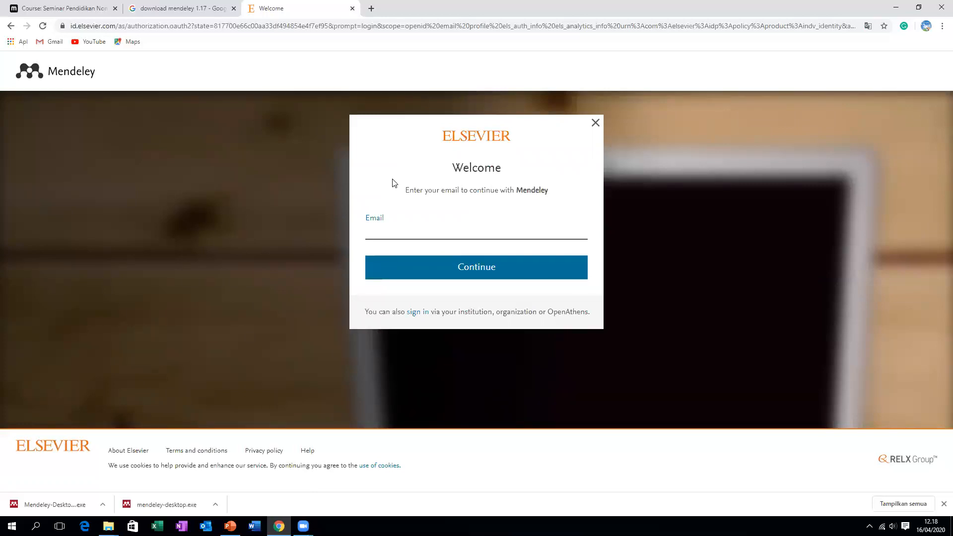
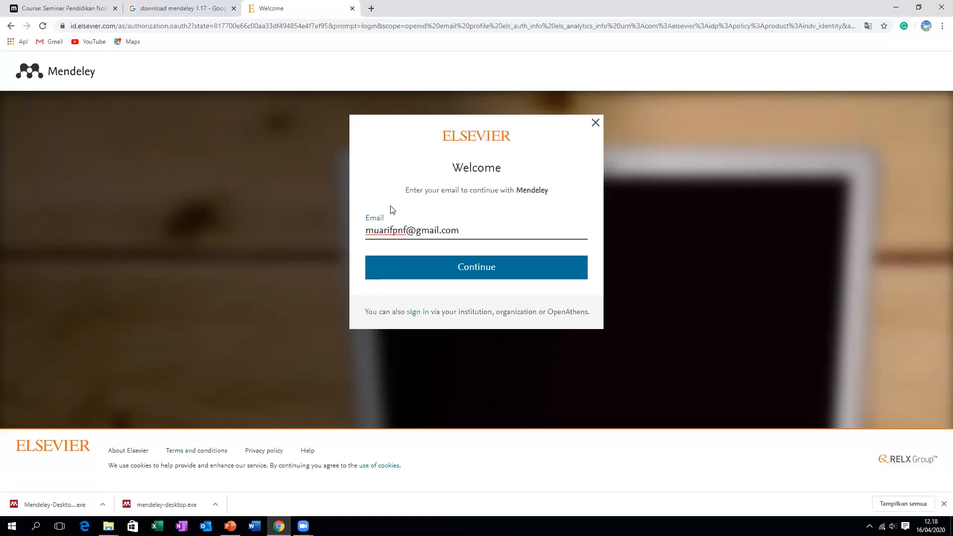
# Enter the account e-mail address, correcting its domain, and continue to registration
pyautogui.click(440, 263)
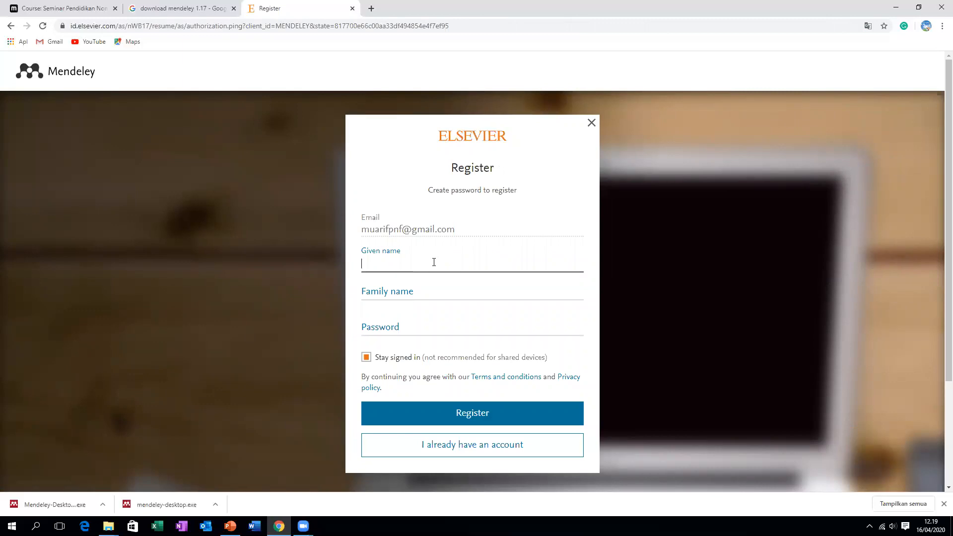
# Fill in the given name, family name and an account password, then register
pyautogui.write('Muarifuddin')
pyautogui.press('Tab')
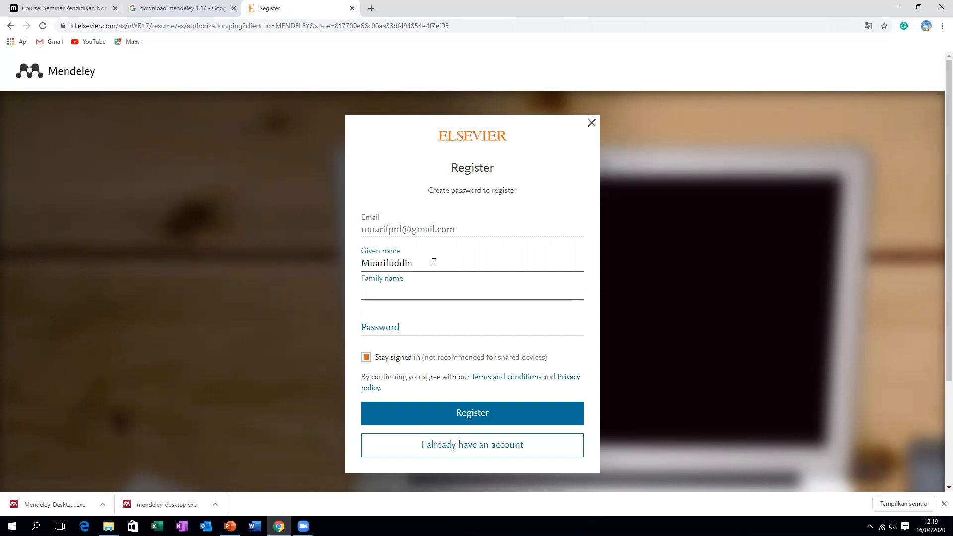
pyautogui.click(434, 262)
pyautogui.write('Mu')
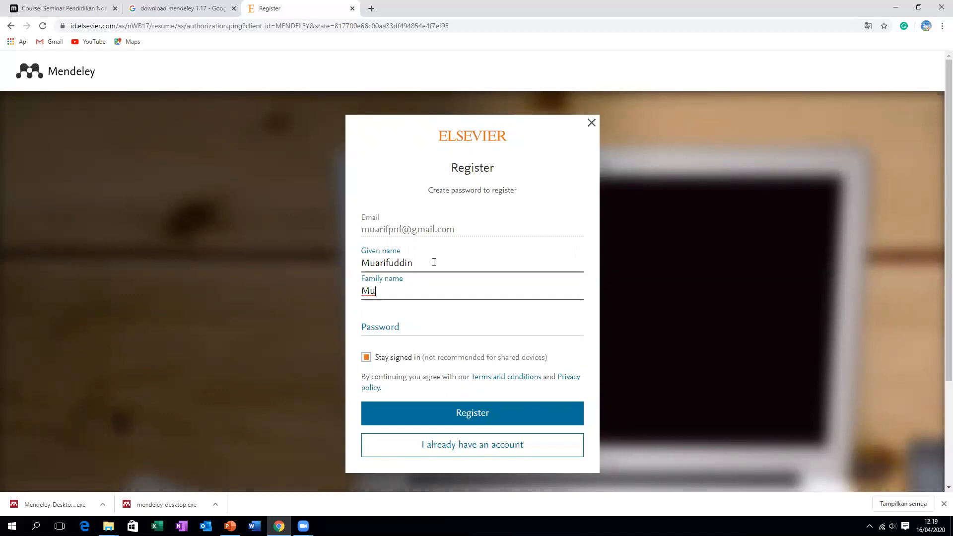
pyautogui.write('arifuddin')
pyautogui.click(419, 326)
pyautogui.click(418, 325)
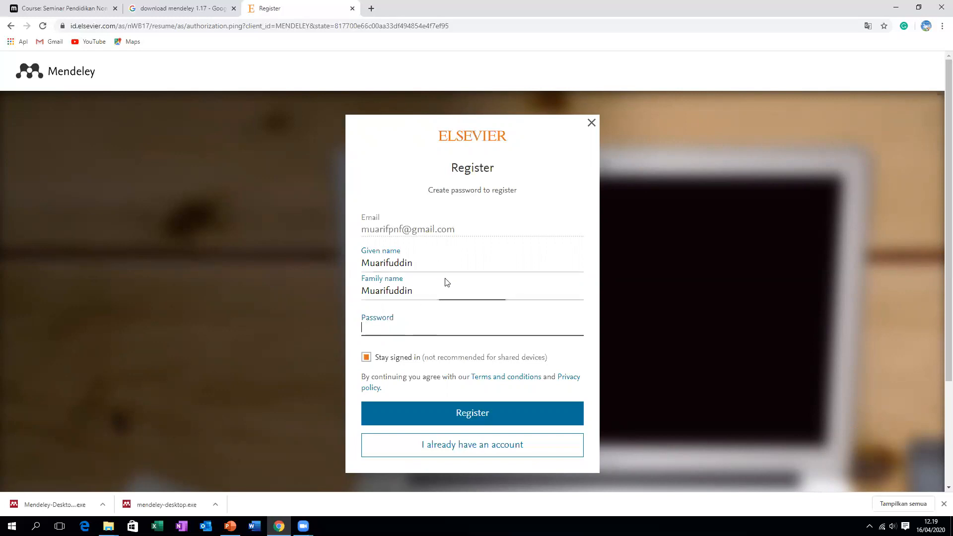
pyautogui.write('•')
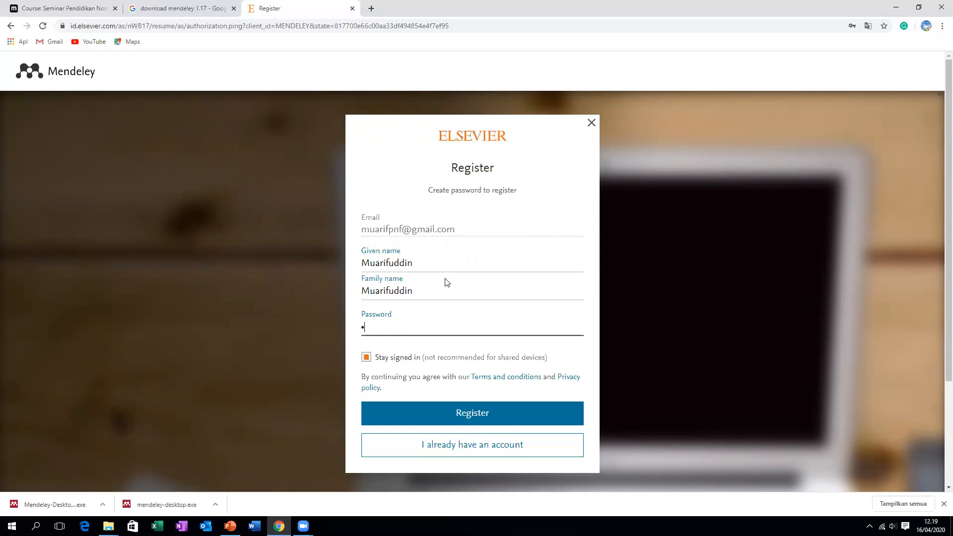
pyautogui.write('•••••••••••••')
pyautogui.click(457, 411)
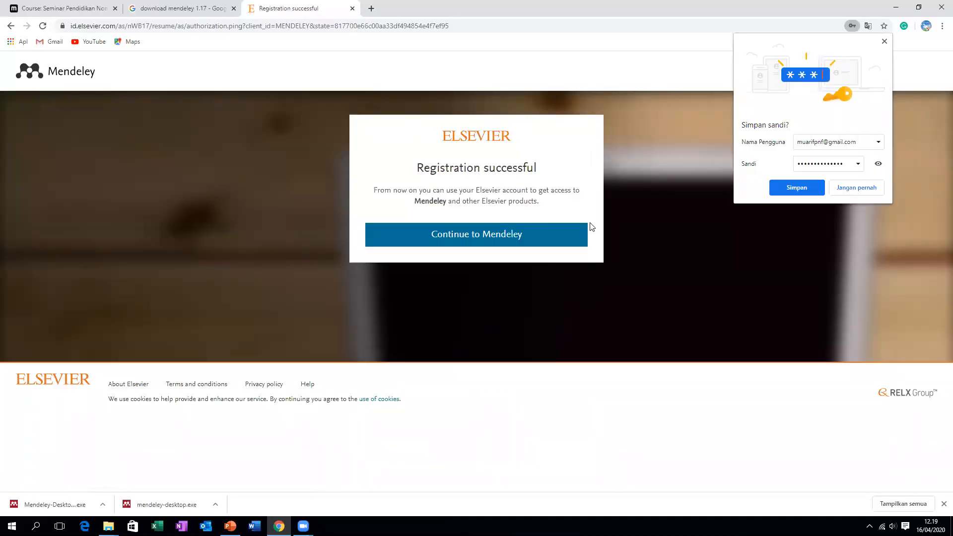
# Continue past registration and set the current role to Lecturer
pyautogui.click(520, 238)
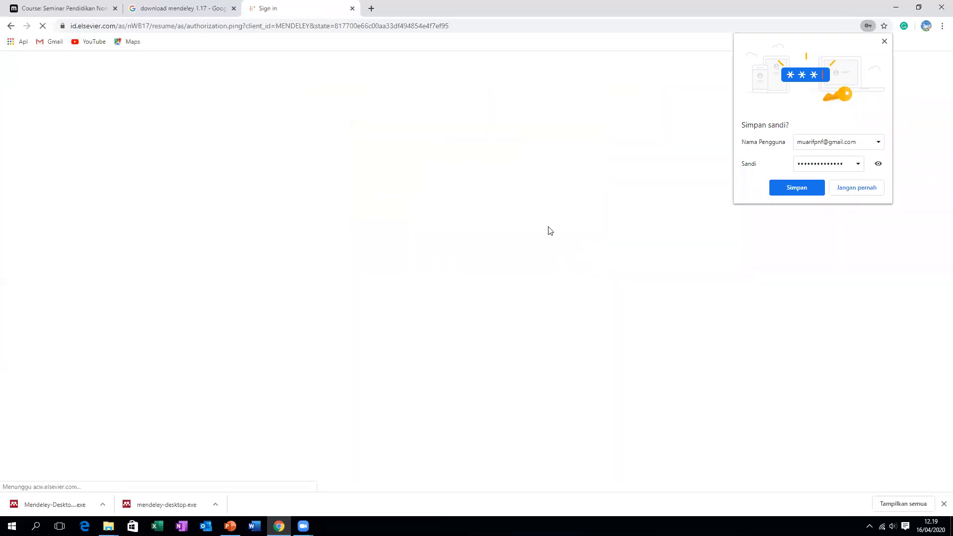
pyautogui.click(884, 41)
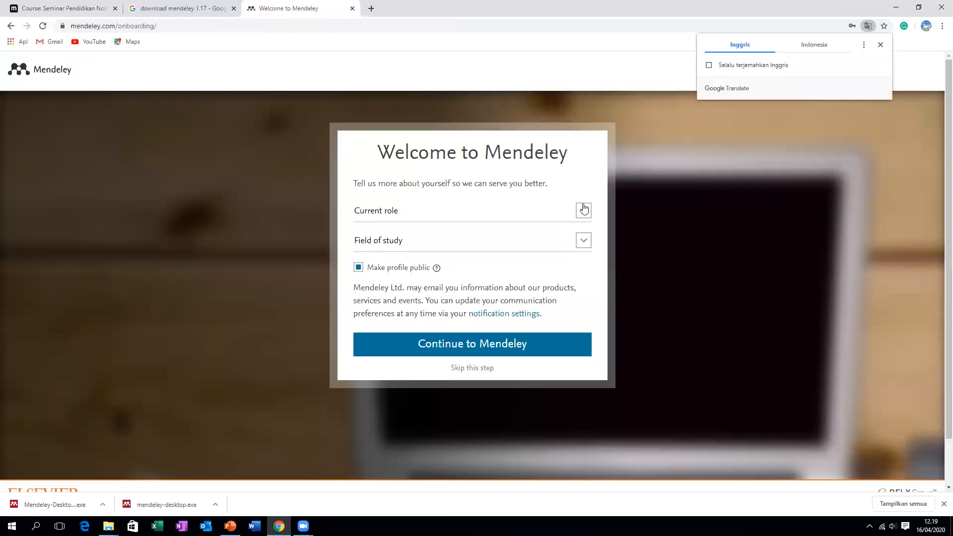
pyautogui.click(583, 211)
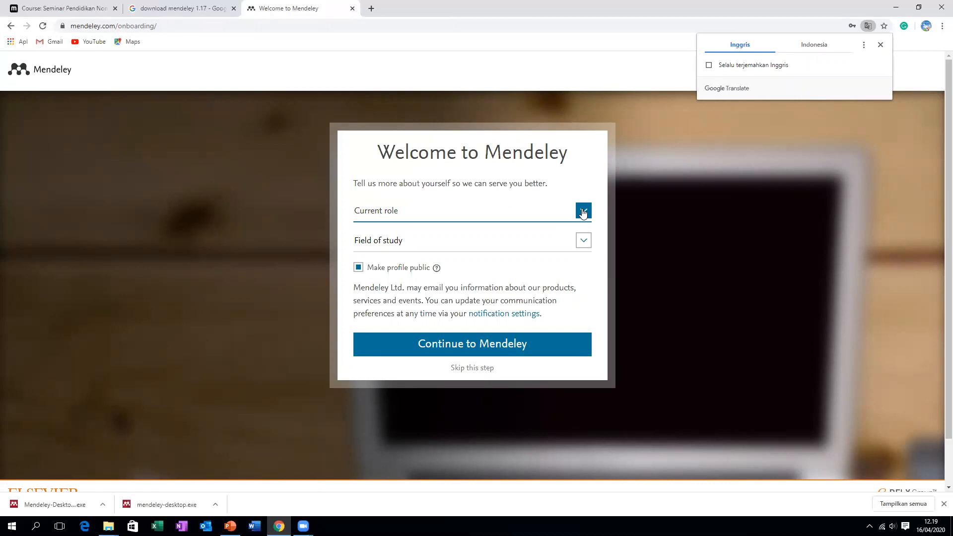
pyautogui.click(583, 212)
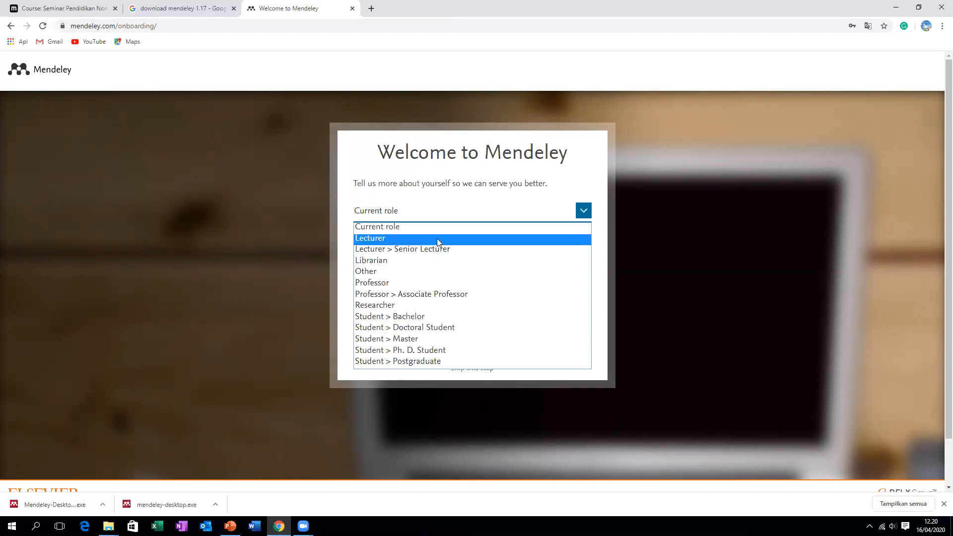
pyautogui.click(437, 239)
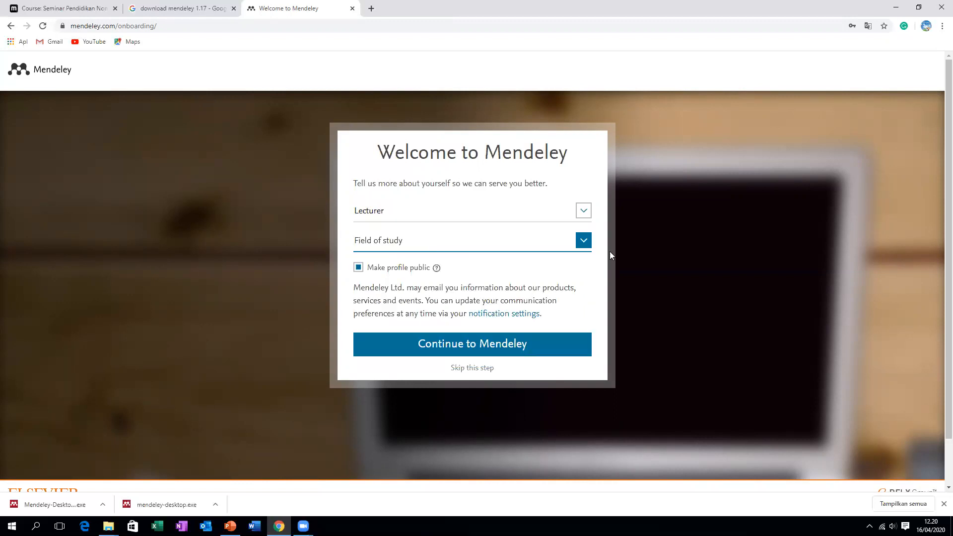
# Set the field of study to Social Sciences and enter Mendeley
pyautogui.click(583, 242)
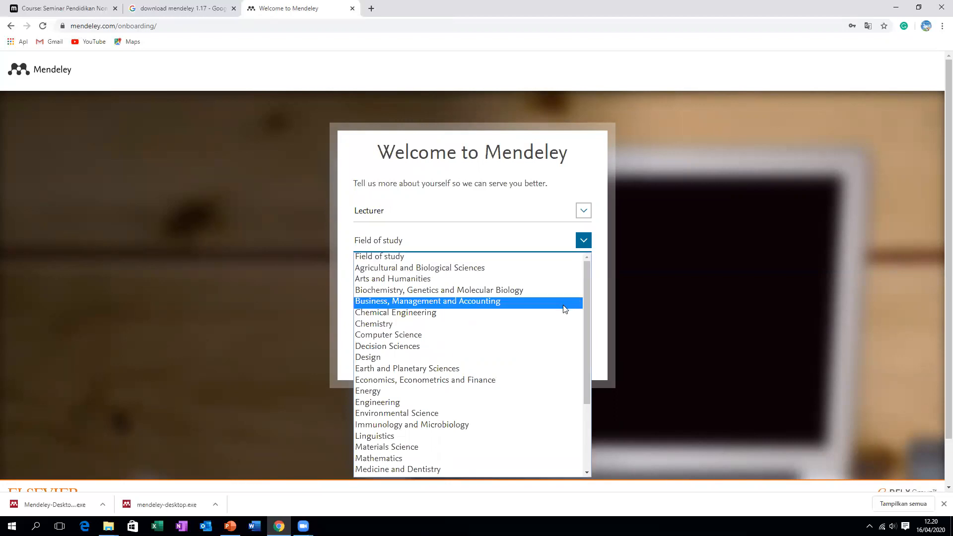
pyautogui.scroll(-3, 565, 305)
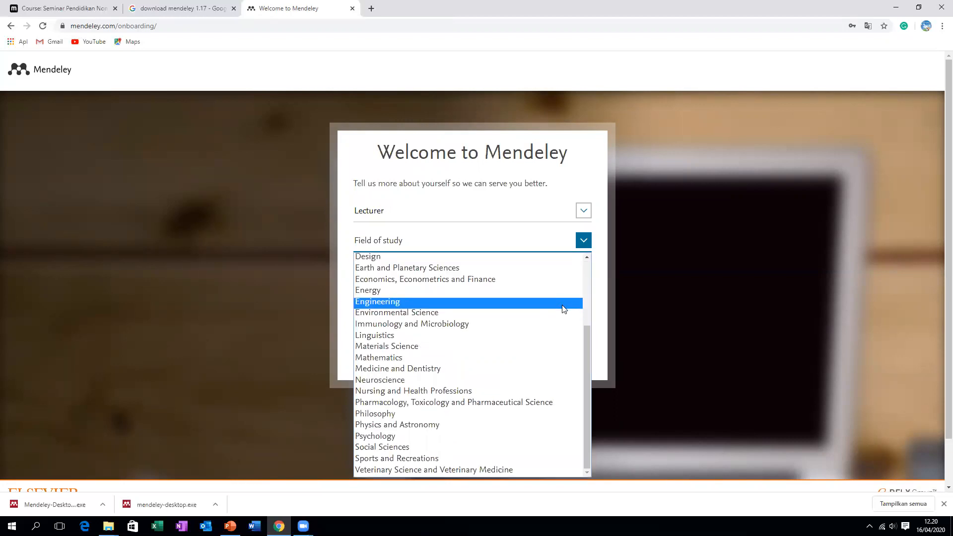
pyautogui.click(472, 446)
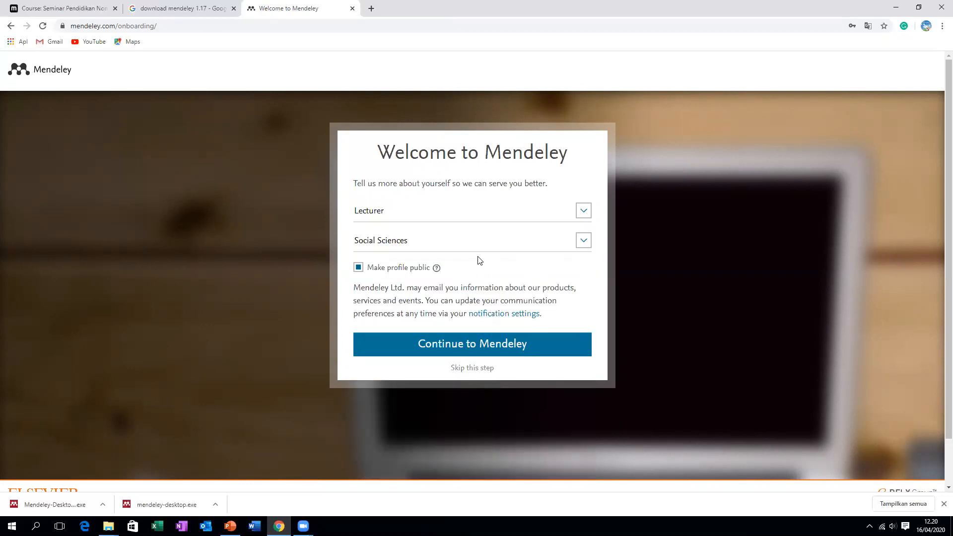
pyautogui.click(504, 346)
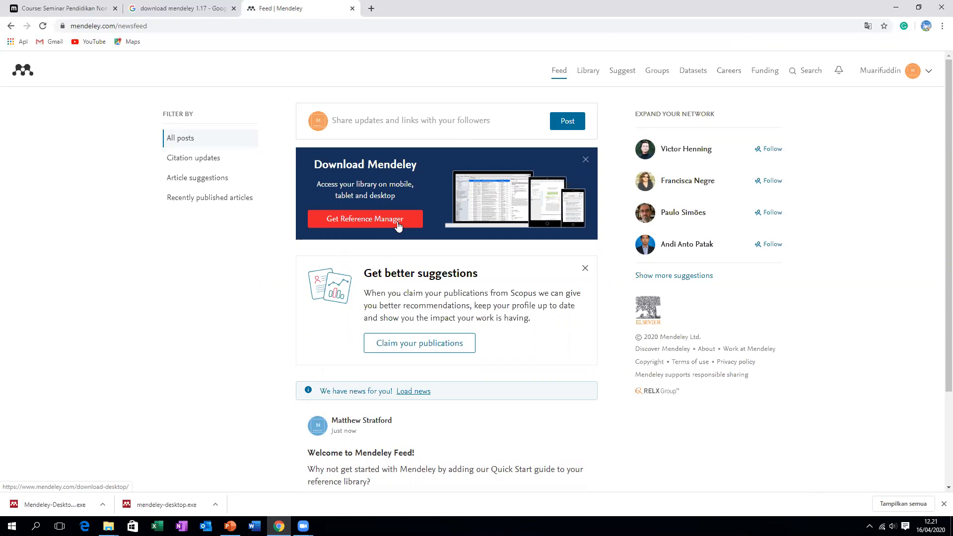
# Look over the new Mendeley feed, then return to the 'download mendeley 1.17' Google results
pyautogui.scroll(-3, 462, 189)
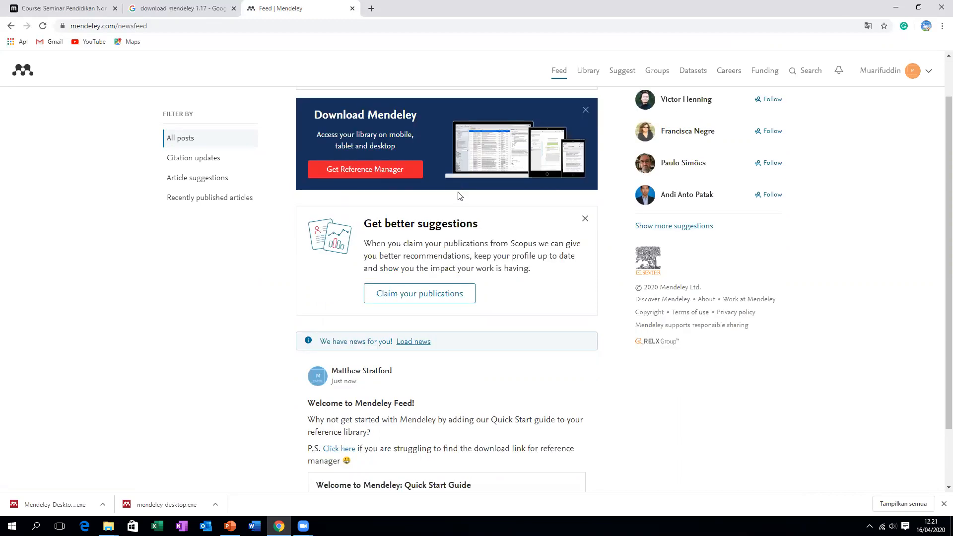
pyautogui.scroll(3, 451, 196)
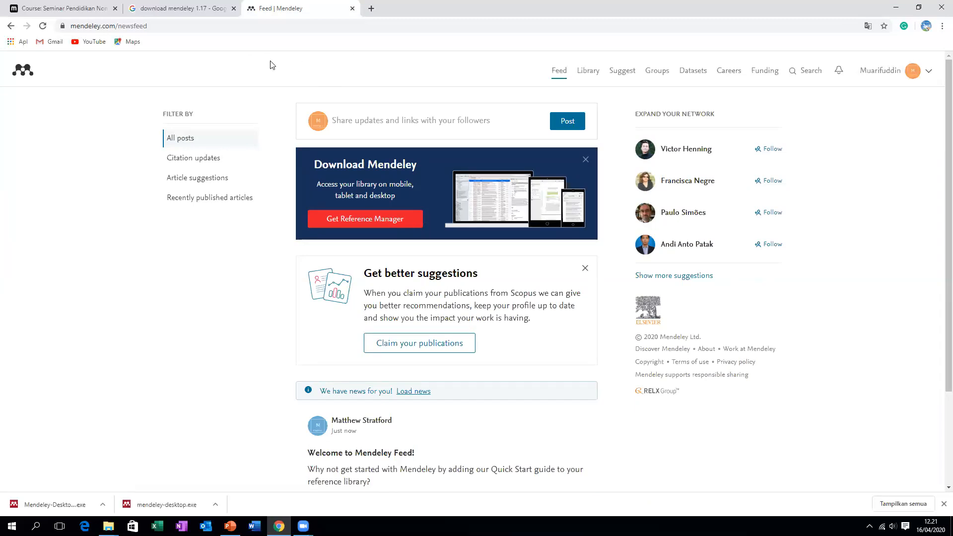
pyautogui.click(191, 6)
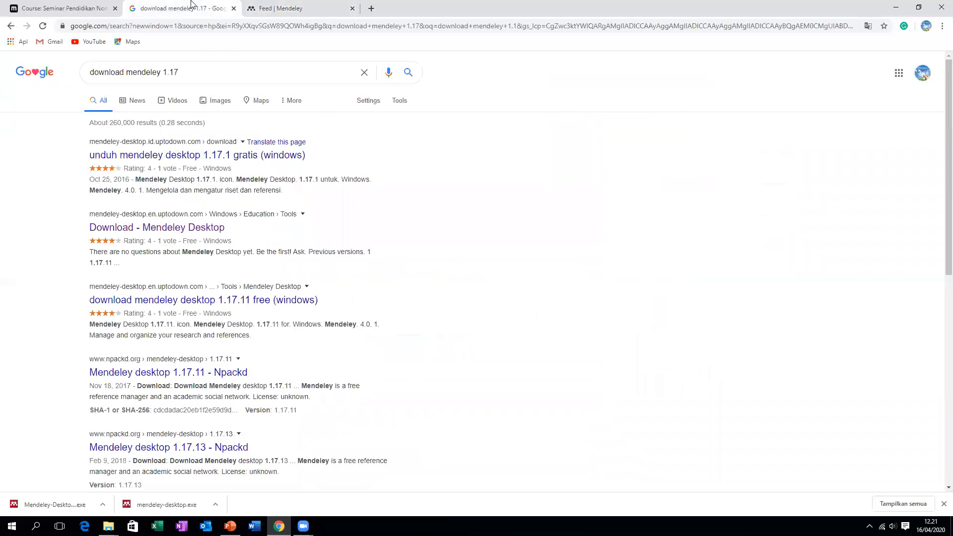
# Open the uptodown 'Download - Mendeley Desktop' result in a new tab and view it
pyautogui.click(189, 72)
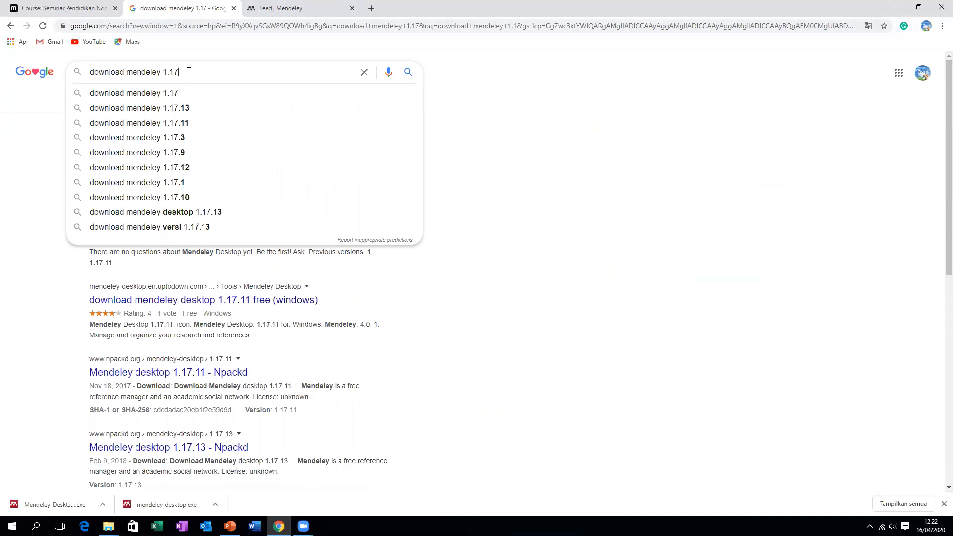
pyautogui.click(474, 199)
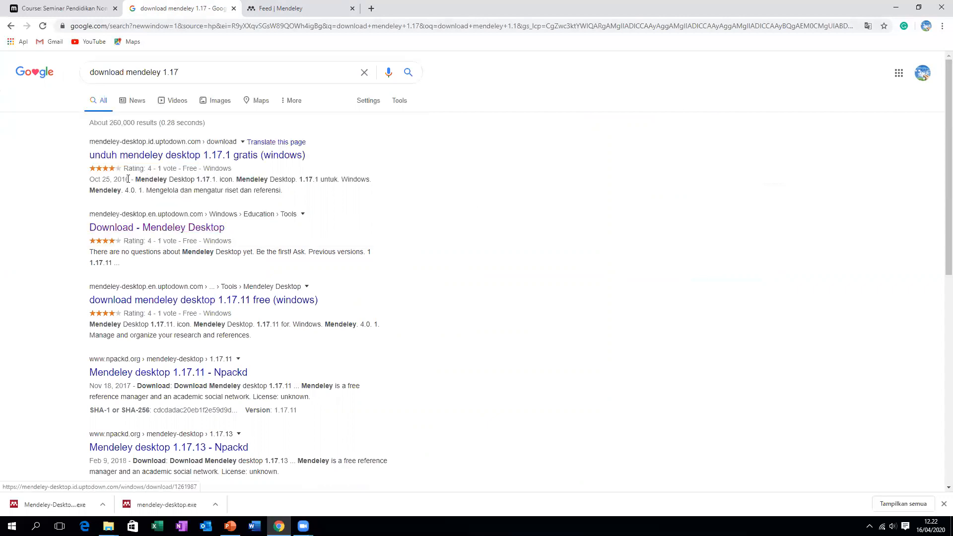
pyautogui.rightClick(169, 227)
pyautogui.click(180, 232)
pyautogui.click(285, 5)
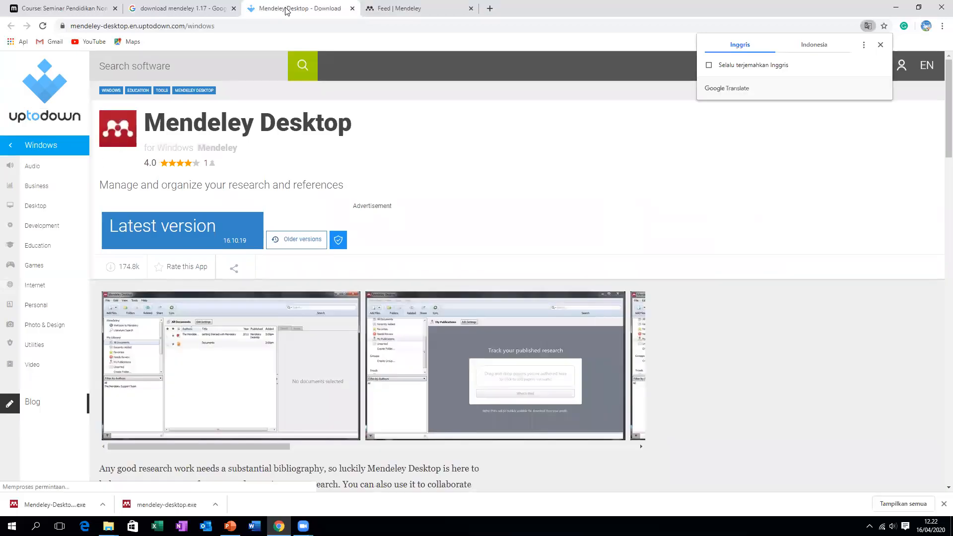
# Open uptodown's latest-version Mendeley Desktop page with the free 54.78MB Windows installer
pyautogui.scroll(-1, 128, 223)
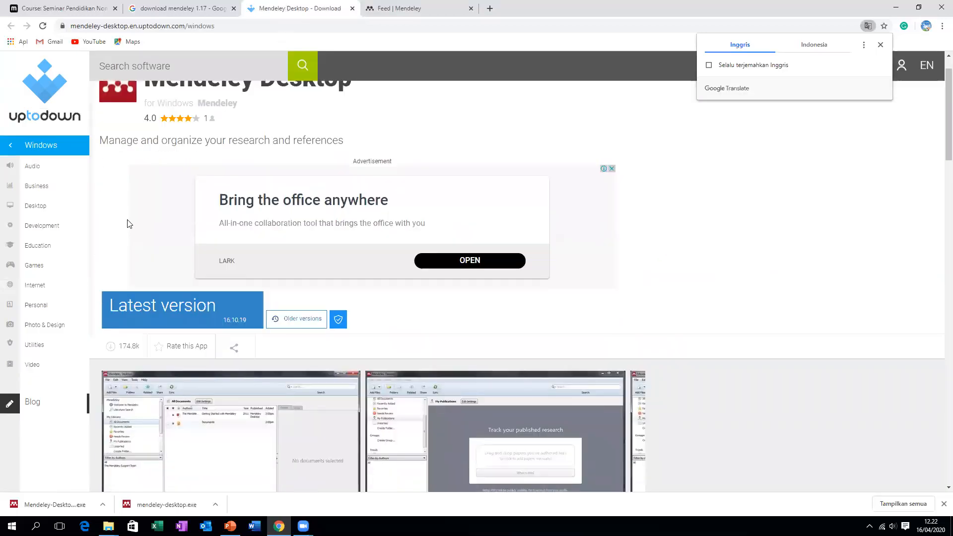
pyautogui.scroll(-20, 128, 224)
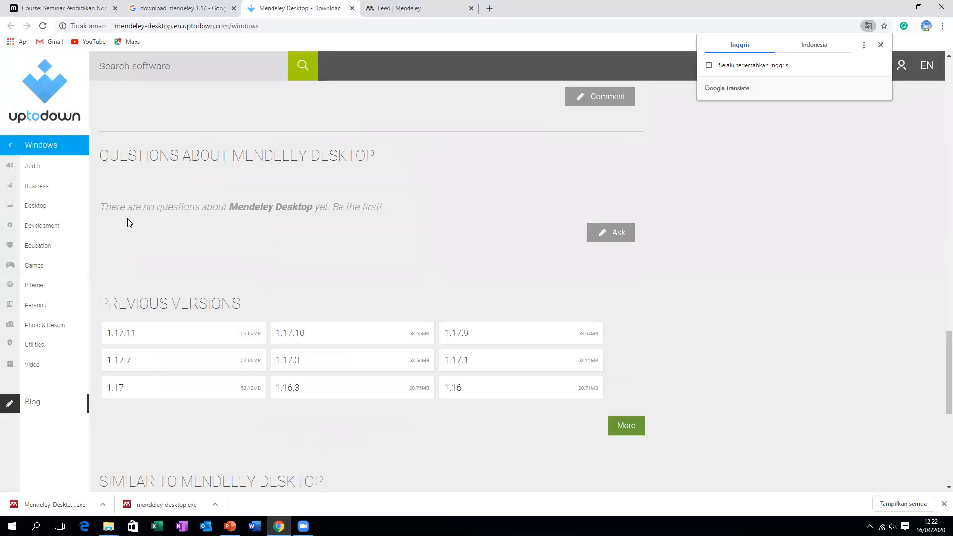
pyautogui.scroll(-5, 127, 217)
pyautogui.scroll(11, 127, 218)
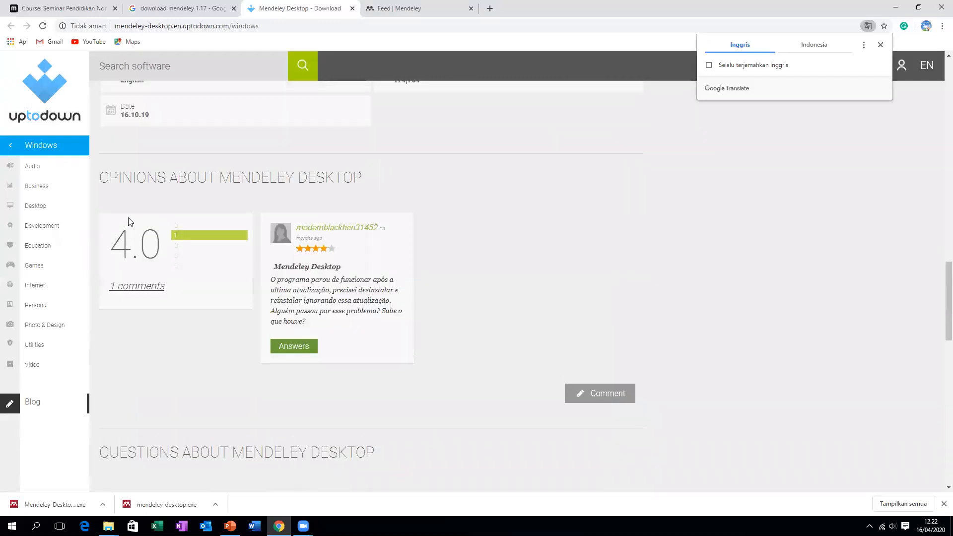
pyautogui.scroll(15, 128, 218)
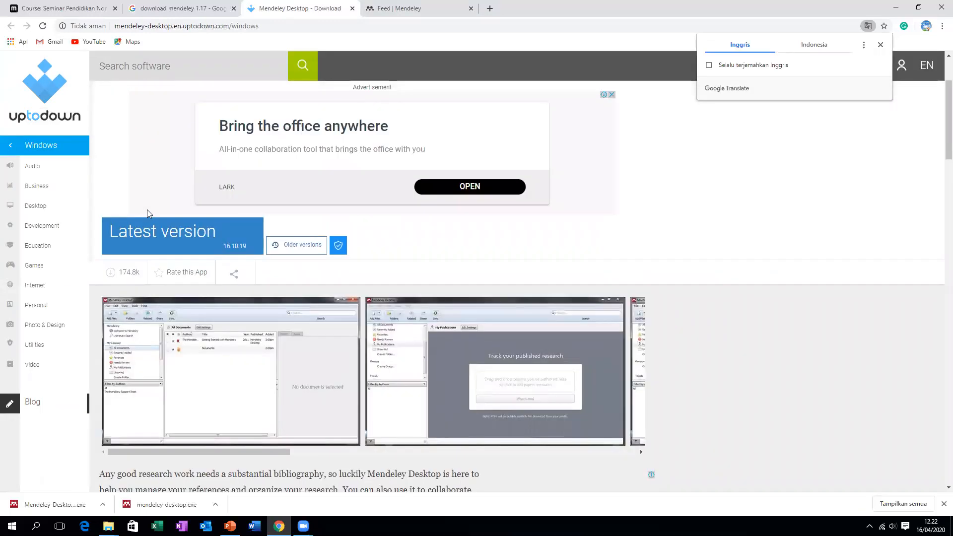
pyautogui.click(204, 250)
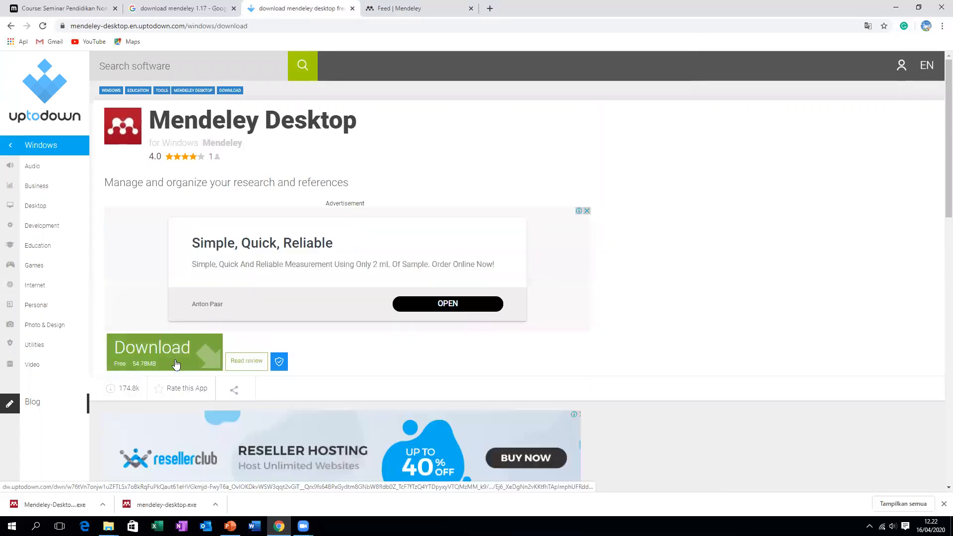
pyautogui.rightClick(166, 503)
pyautogui.click(193, 477)
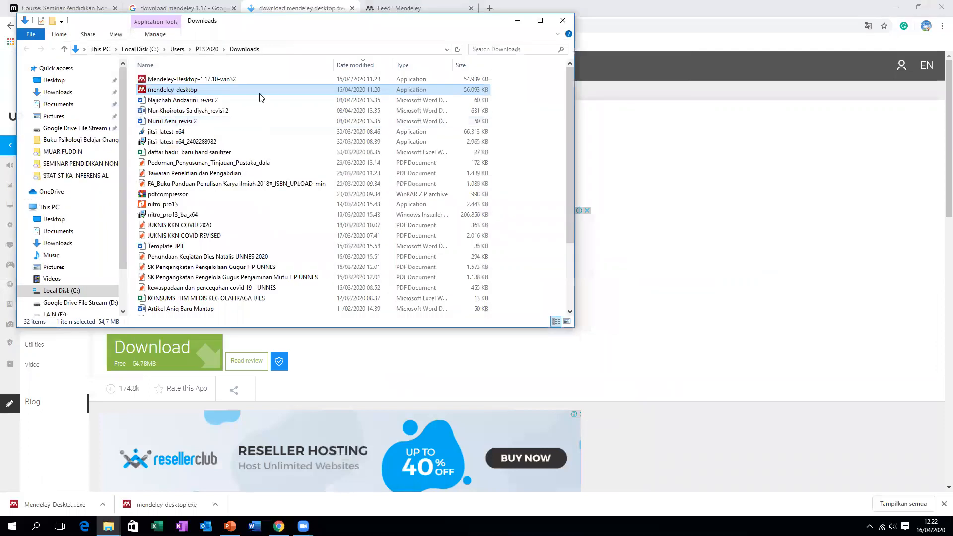
pyautogui.click(538, 19)
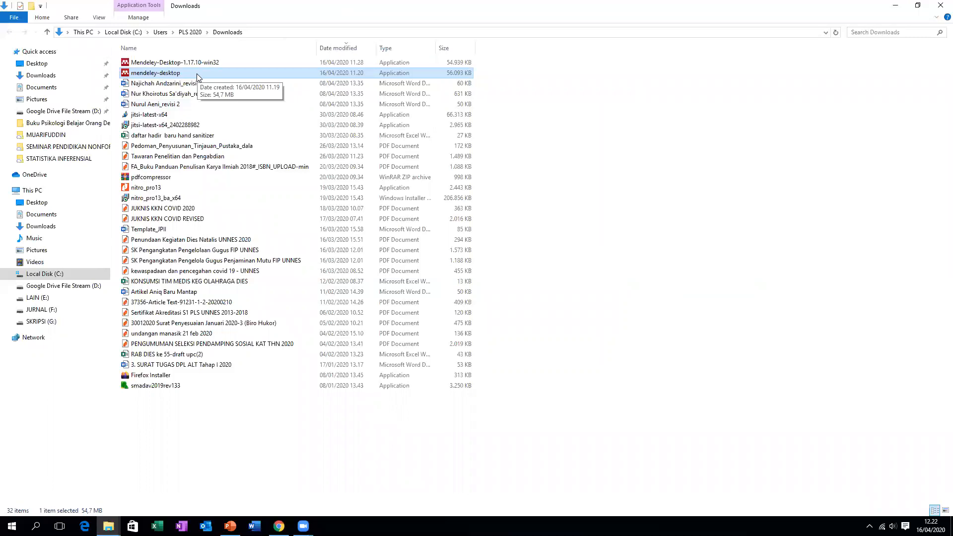
pyautogui.click(279, 526)
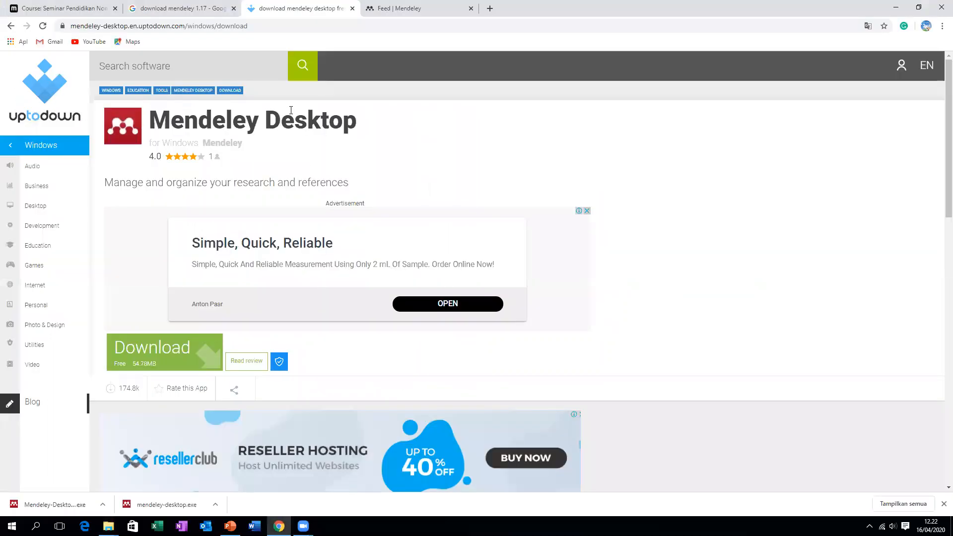
# Return to the Seminar Pendidikan course page at Pertemuan 7's Mendeley section
pyautogui.click(64, 8)
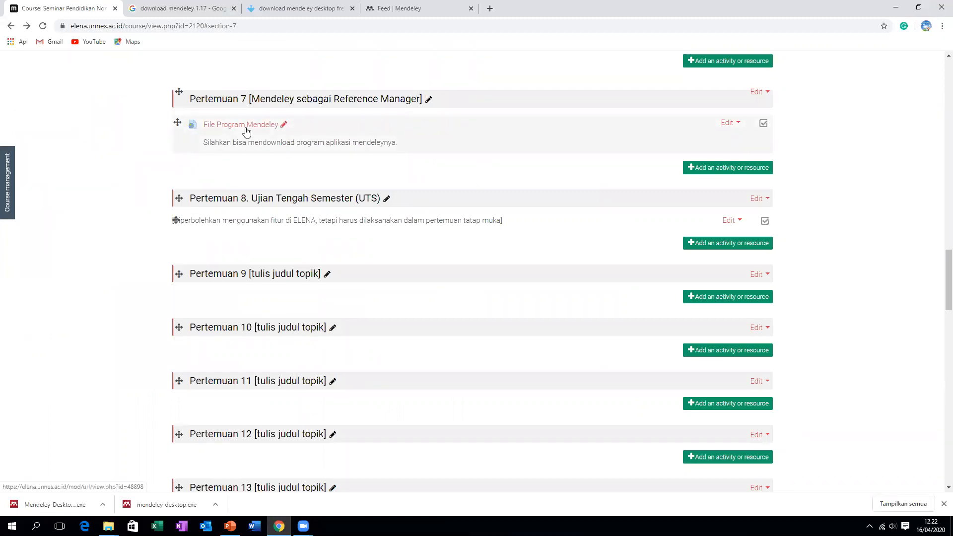
pyautogui.rightClick(29, 511)
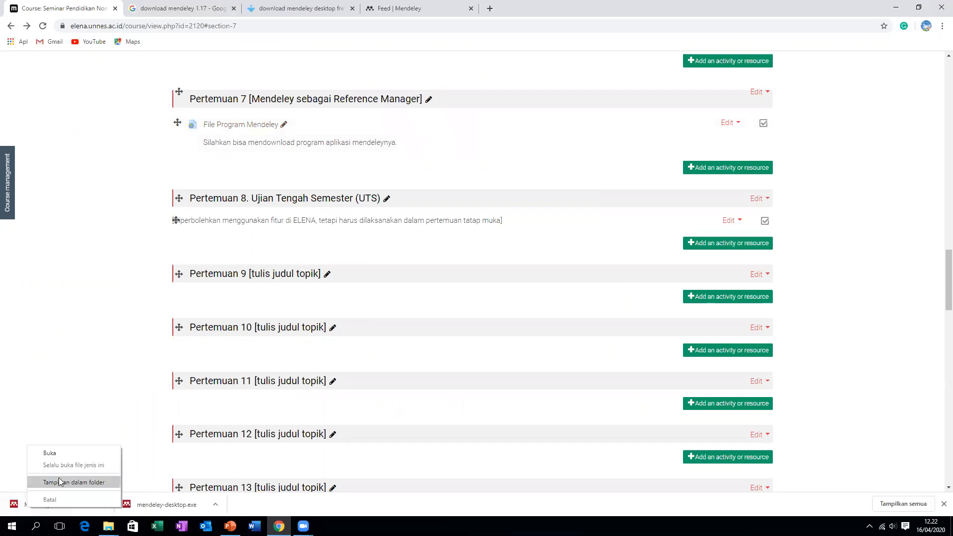
# Run Mendeley-Desktop-1.17.10-win32 from the Downloads folder as administrator
pyautogui.click(59, 482)
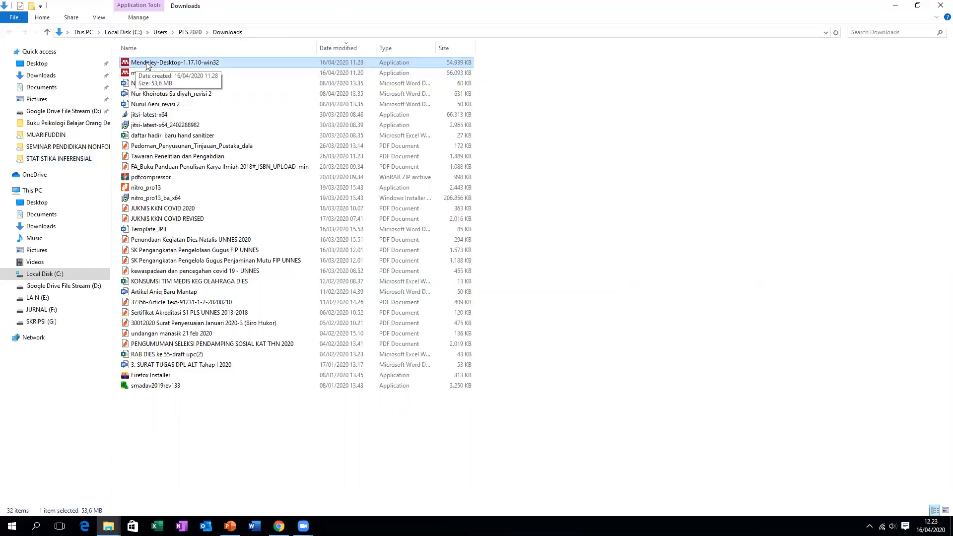
pyautogui.rightClick(252, 61)
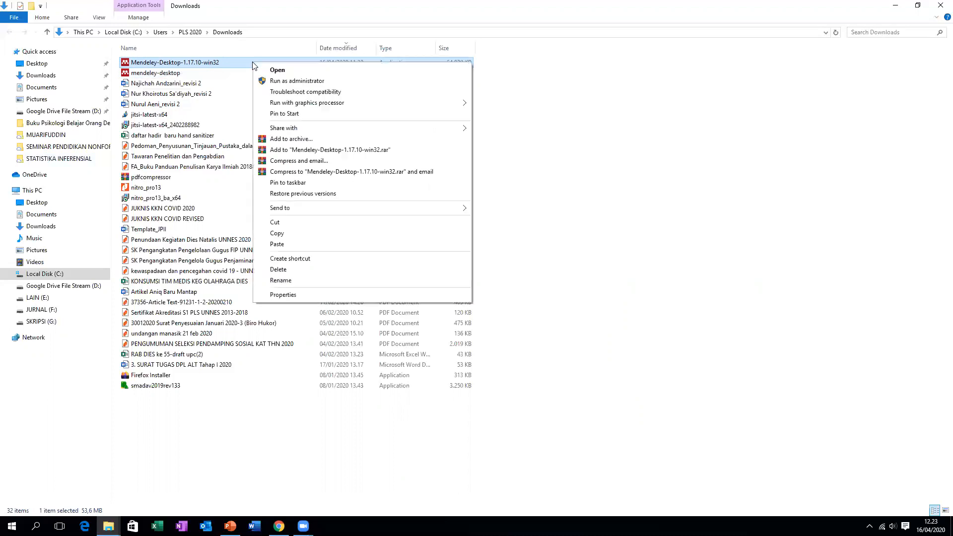
pyautogui.click(278, 81)
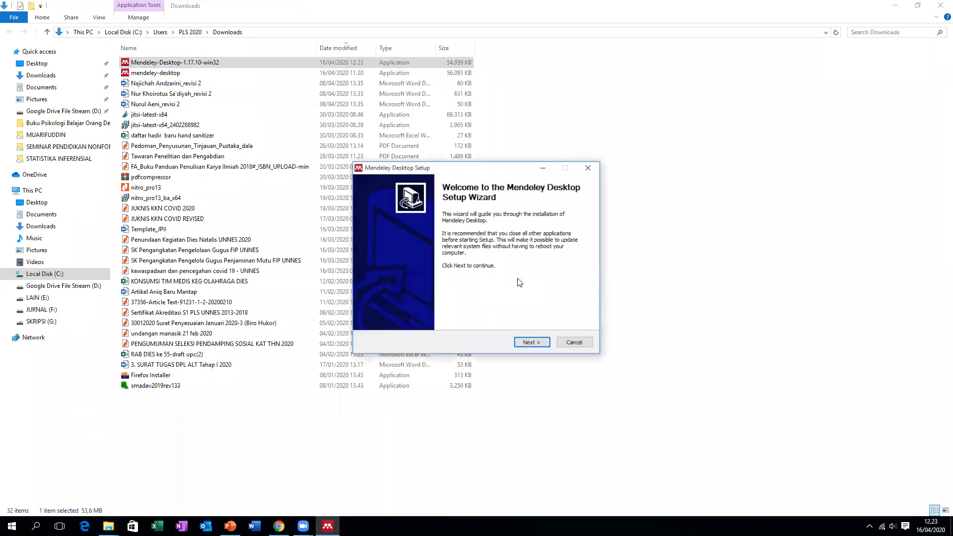
# Accept the licence and install into the default C:\Program Files (x86)\Mendeley Desktop folder
pyautogui.click(528, 342)
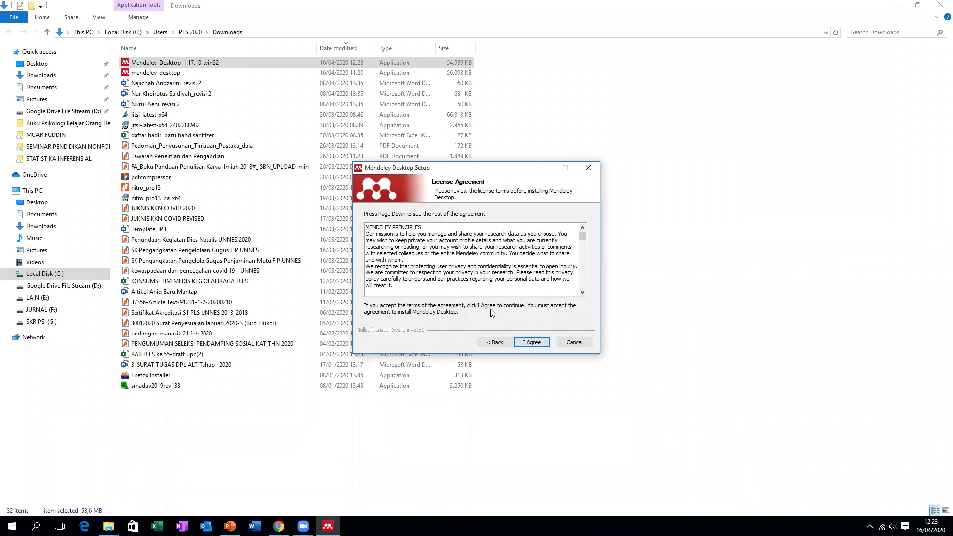
pyautogui.click(531, 342)
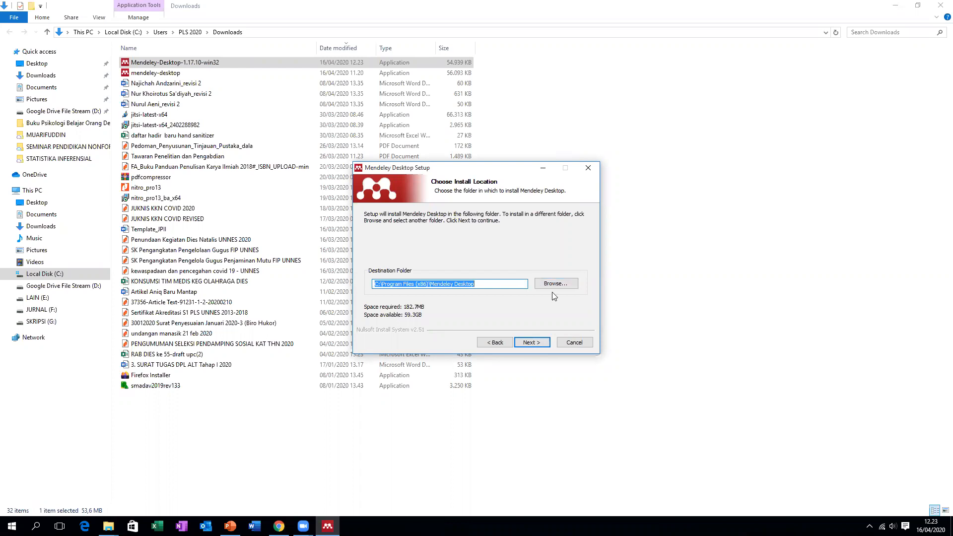
pyautogui.click(537, 343)
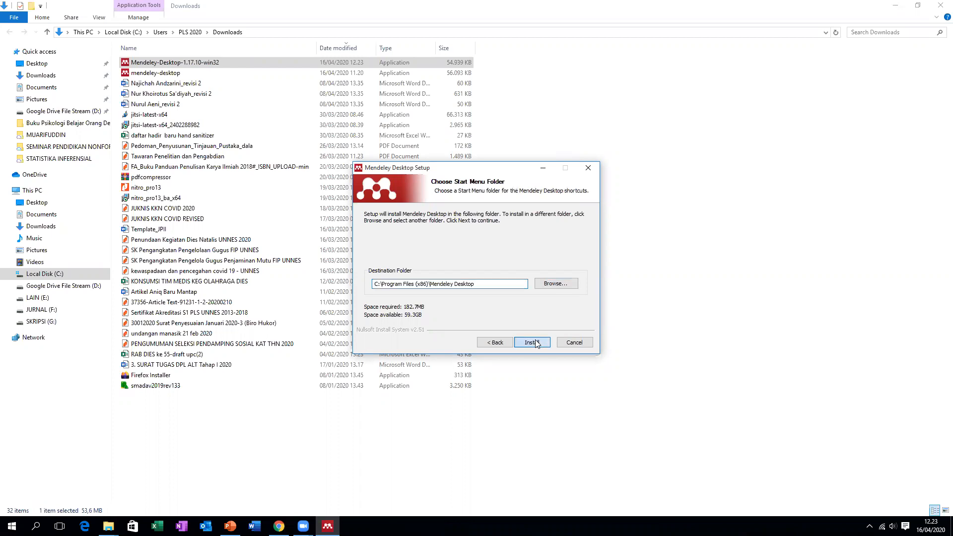
pyautogui.click(535, 342)
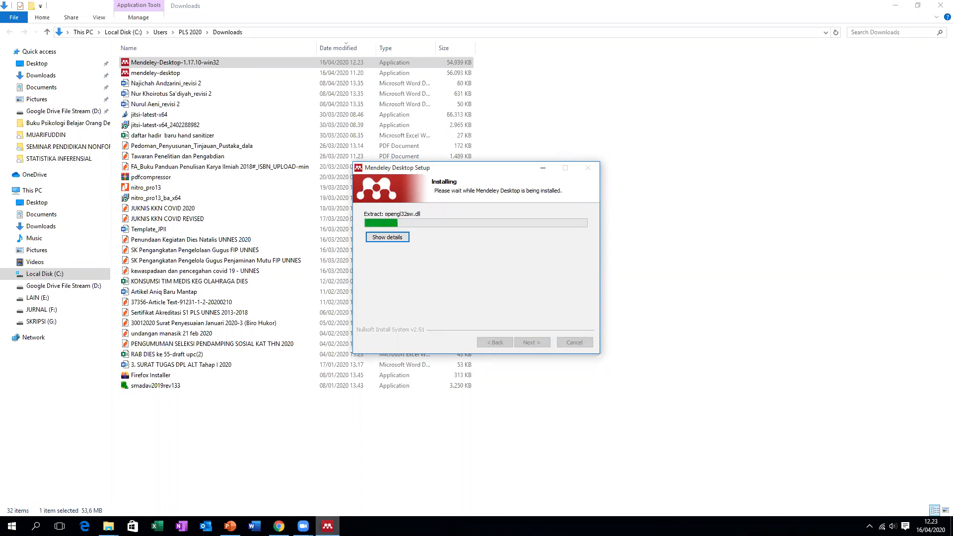
# Check the Mendeley feed in the browser, then return to the completed setup wizard
pyautogui.click(279, 526)
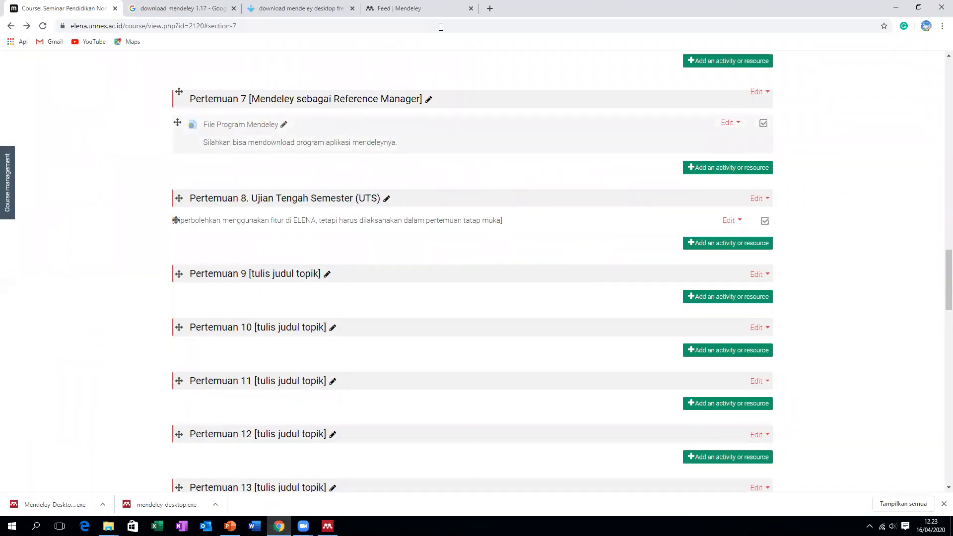
pyautogui.click(419, 8)
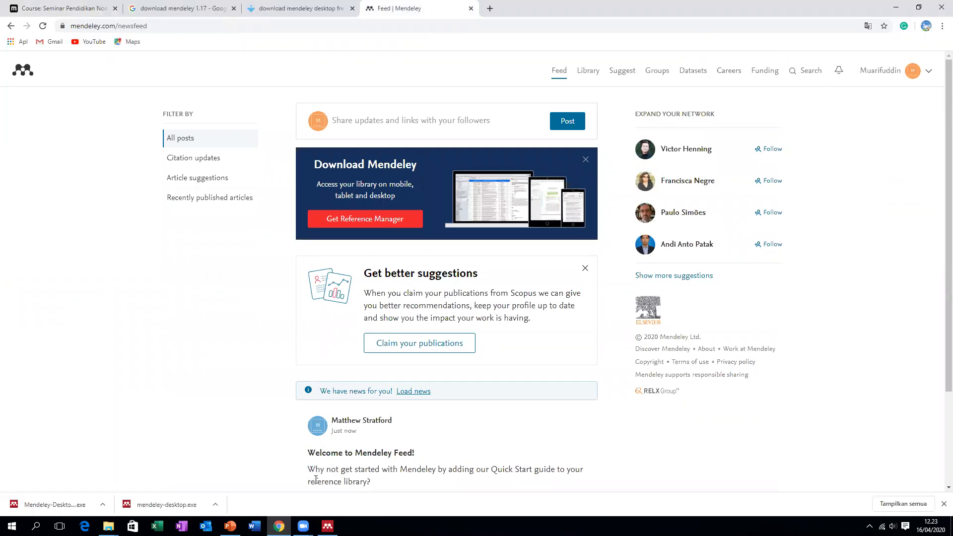
pyautogui.moveTo(327, 525)
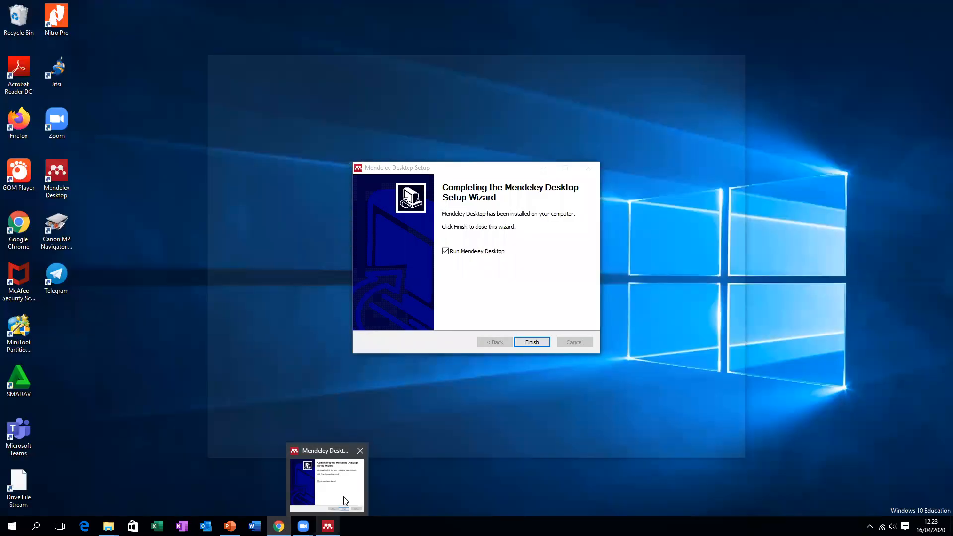
pyautogui.click(341, 505)
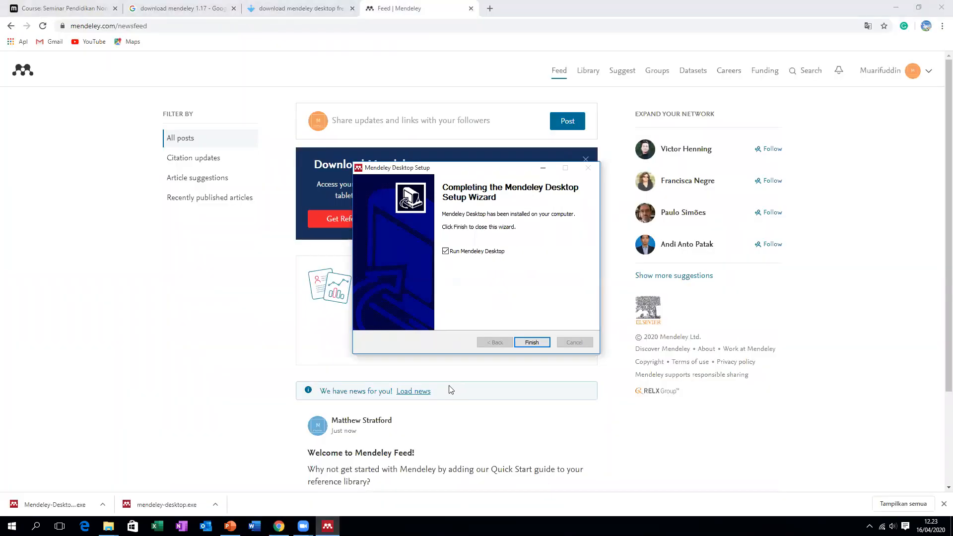
# Complete the setup wizard, then sign in by entering the account e-mail and password
pyautogui.click(529, 341)
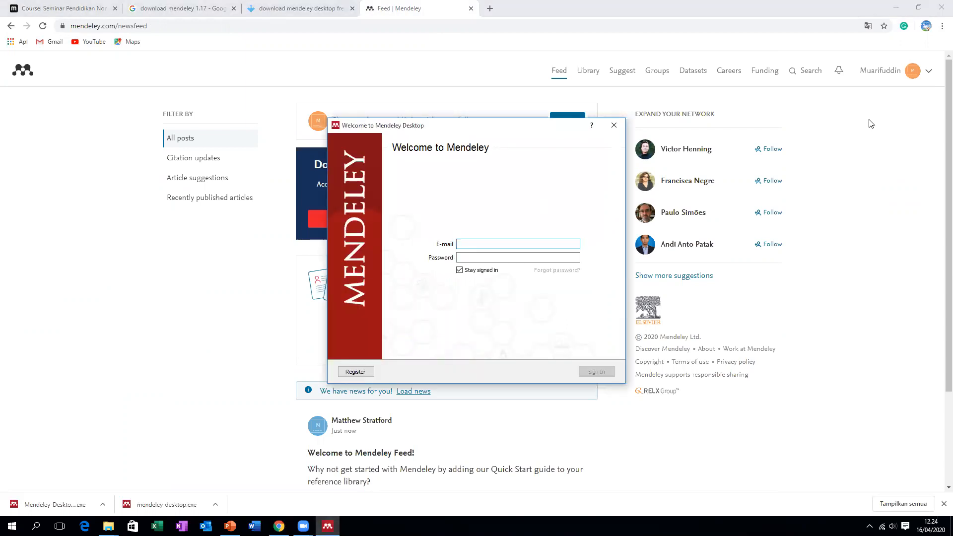
pyautogui.click(474, 241)
pyautogui.press('Tab')
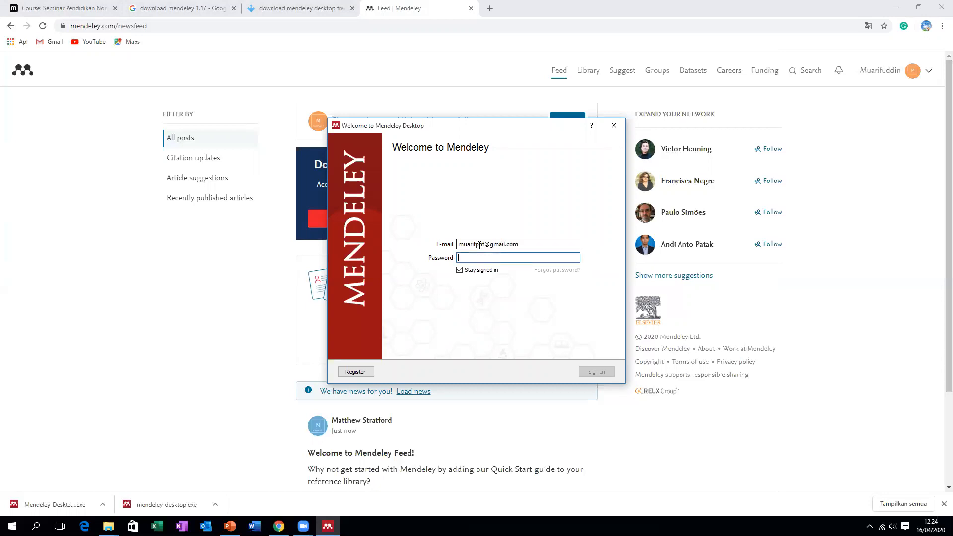
pyautogui.write('**************')
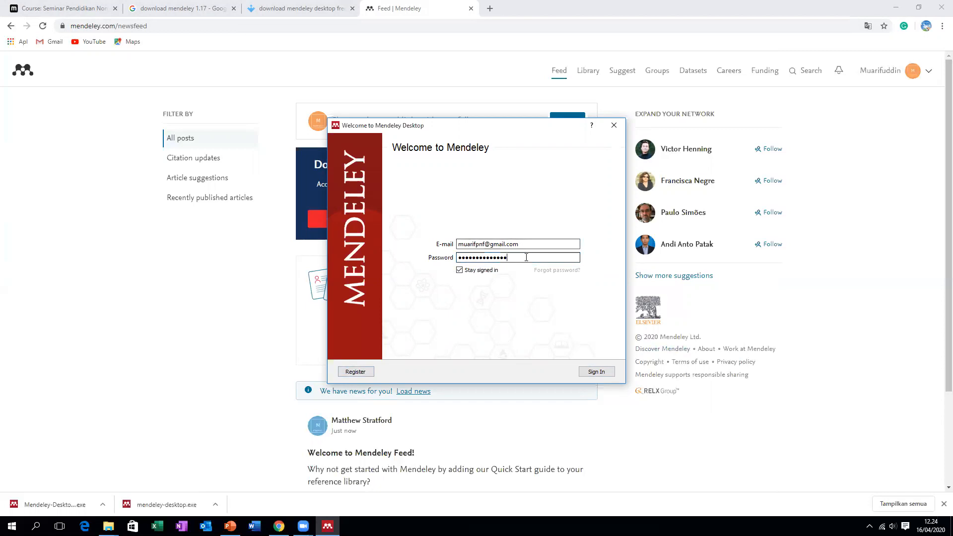
pyautogui.click(596, 372)
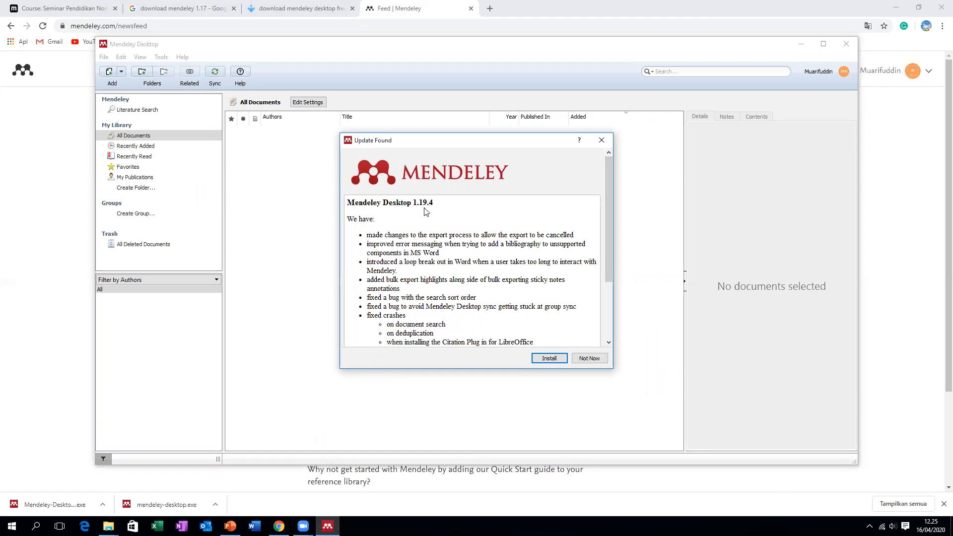
# Scroll through the Update Found release notes for version 1.19.4
pyautogui.moveTo(609, 199)
pyautogui.mouseDown()
pyautogui.moveTo(611, 271)
pyautogui.moveTo(617, 191)
pyautogui.mouseUp()
# Postpone the version 1.19.4 update with Not Now
pyautogui.click(589, 358)
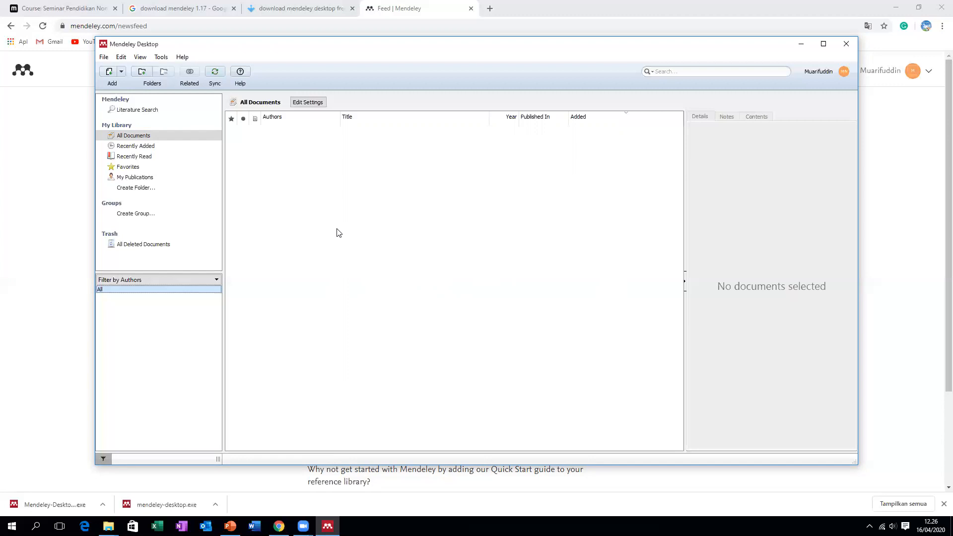
# Create a new library folder named SKRIPSI
pyautogui.click(188, 193)
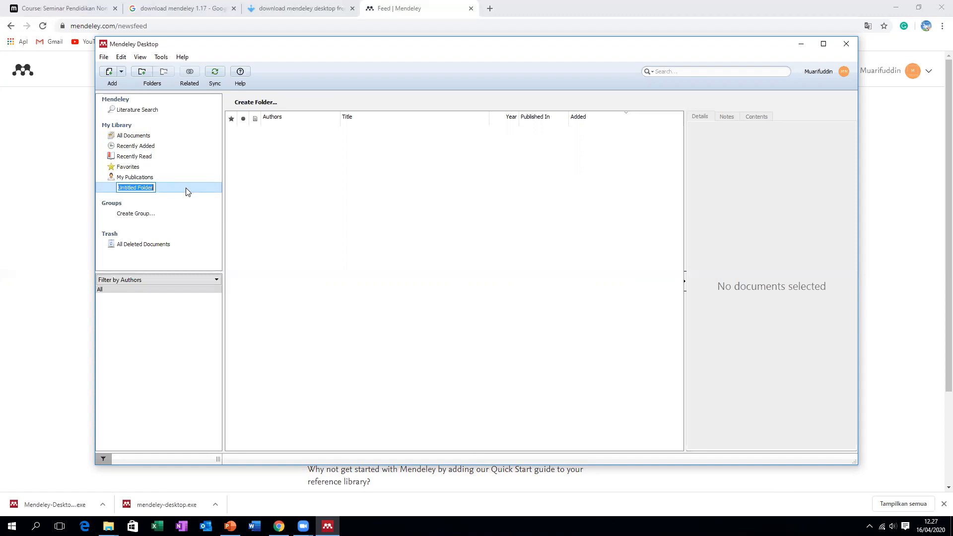
pyautogui.write('a')
pyautogui.write('SKRIPSI')
pyautogui.press('Return')
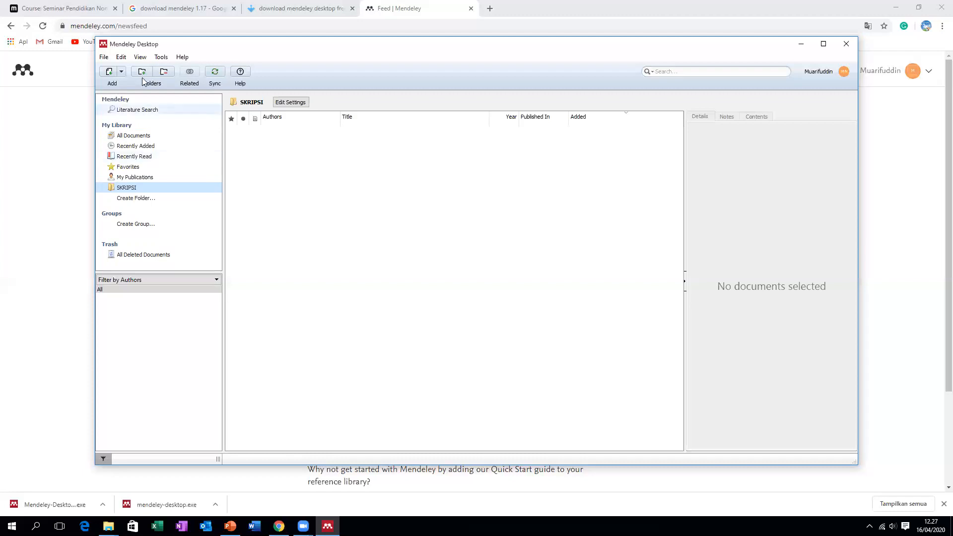
pyautogui.click(106, 57)
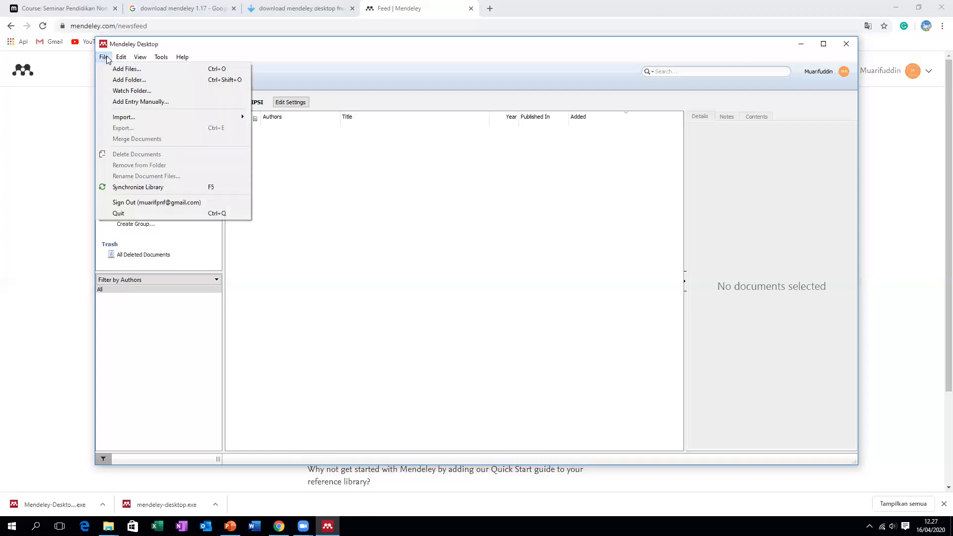
pyautogui.click(111, 69)
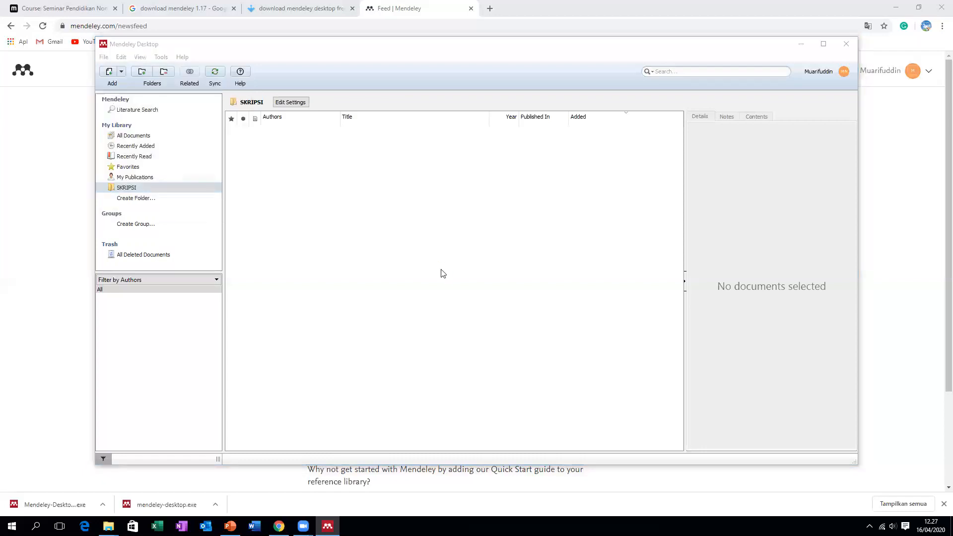
pyautogui.moveTo(173, 217); pyautogui.dragTo(172, 258)
pyautogui.click(155, 208)
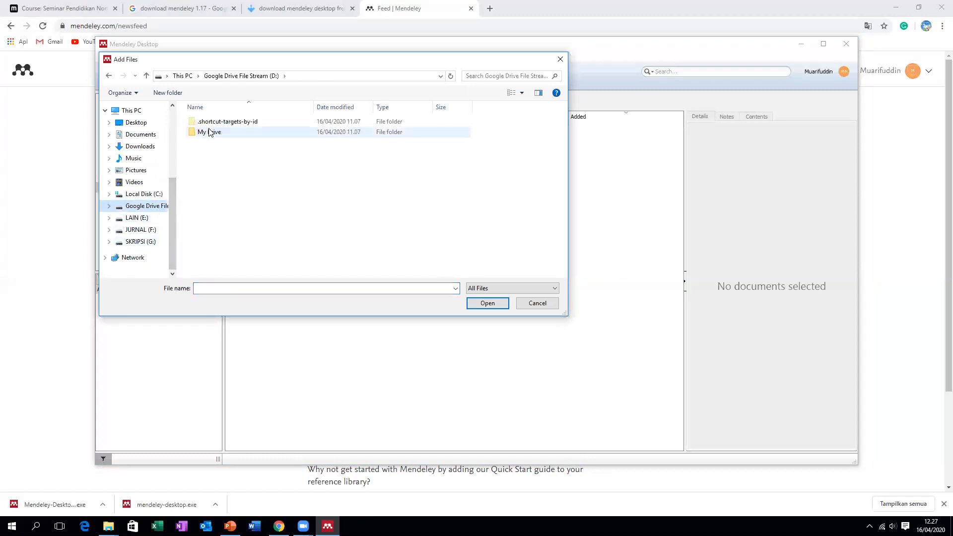
pyautogui.doubleClick(216, 137)
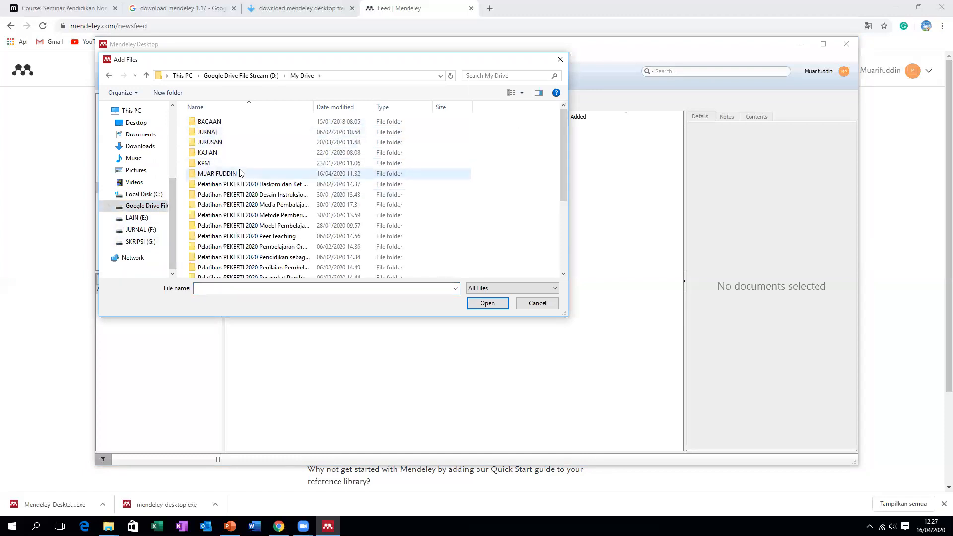
pyautogui.doubleClick(251, 134)
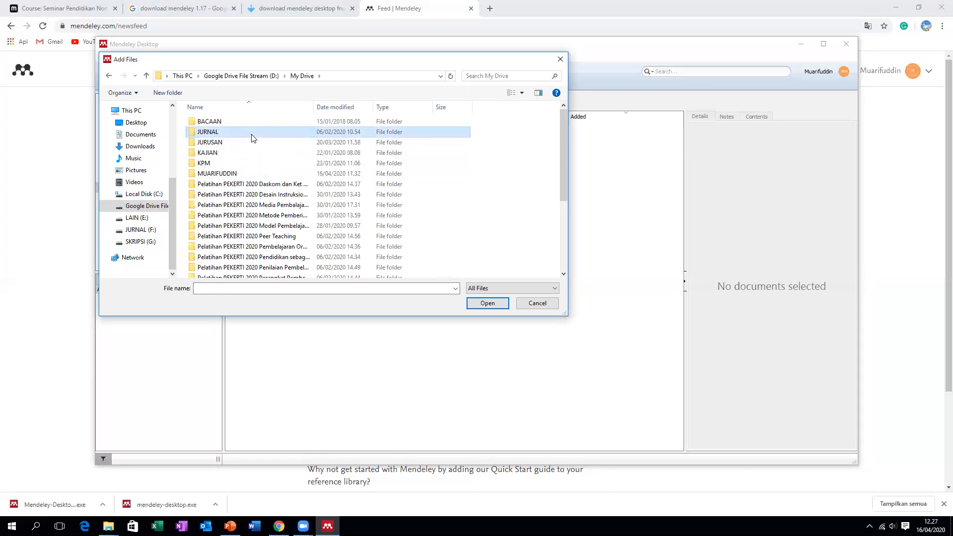
pyautogui.doubleClick(252, 132)
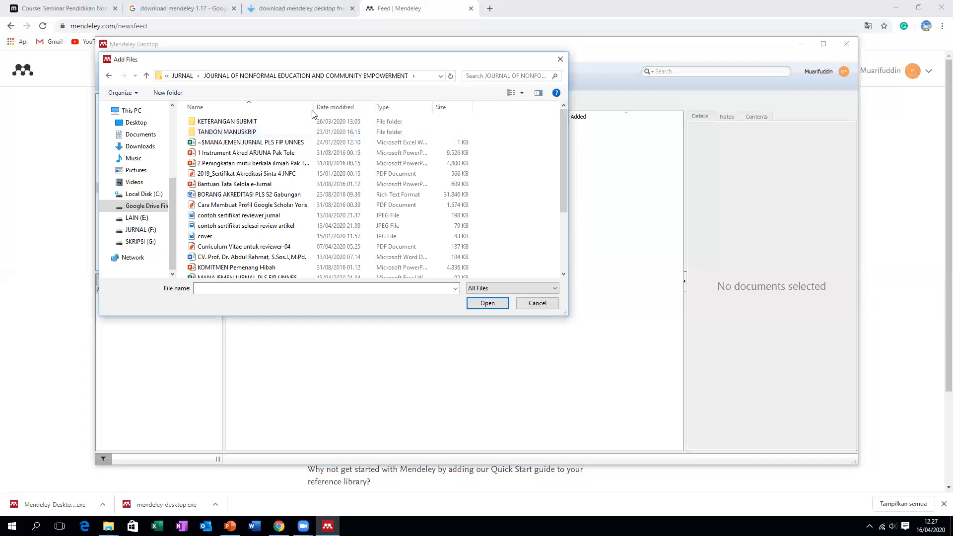
pyautogui.moveTo(314, 107); pyautogui.dragTo(349, 107)
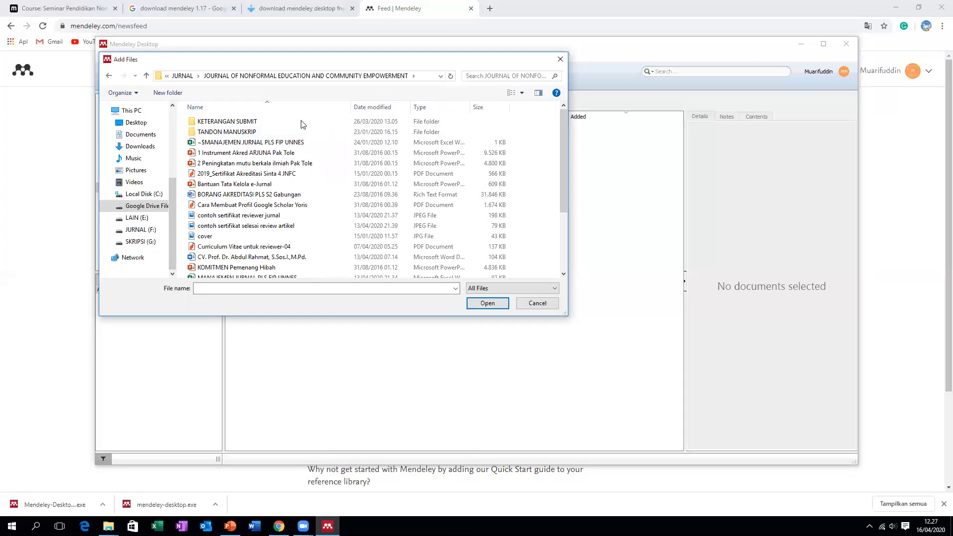
pyautogui.scroll(-3, 277, 135)
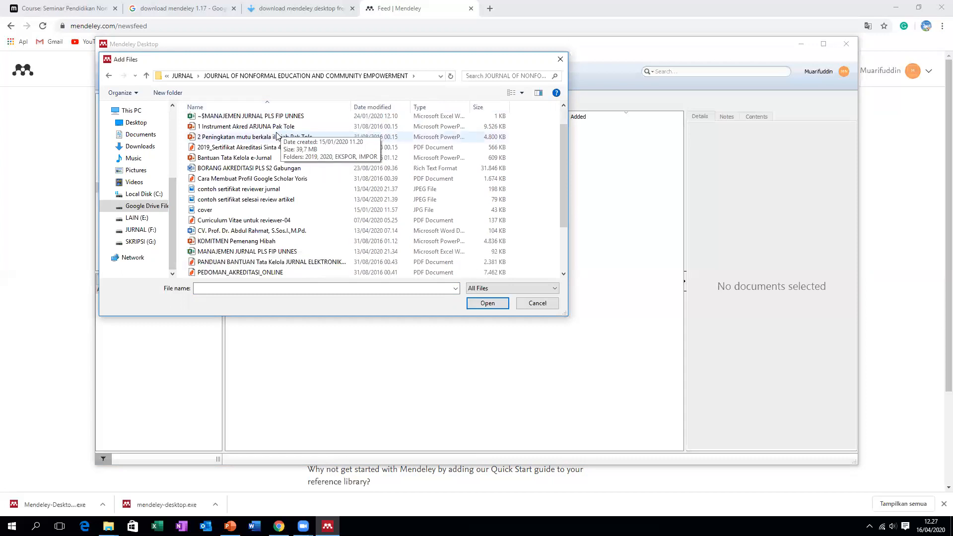
pyautogui.scroll(3, 276, 135)
pyautogui.doubleClick(277, 133)
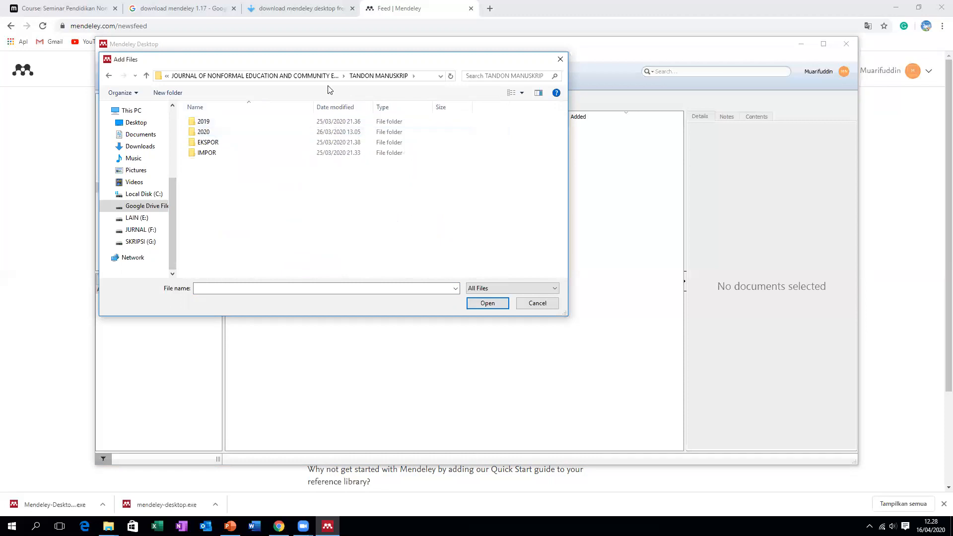
pyautogui.click(256, 76)
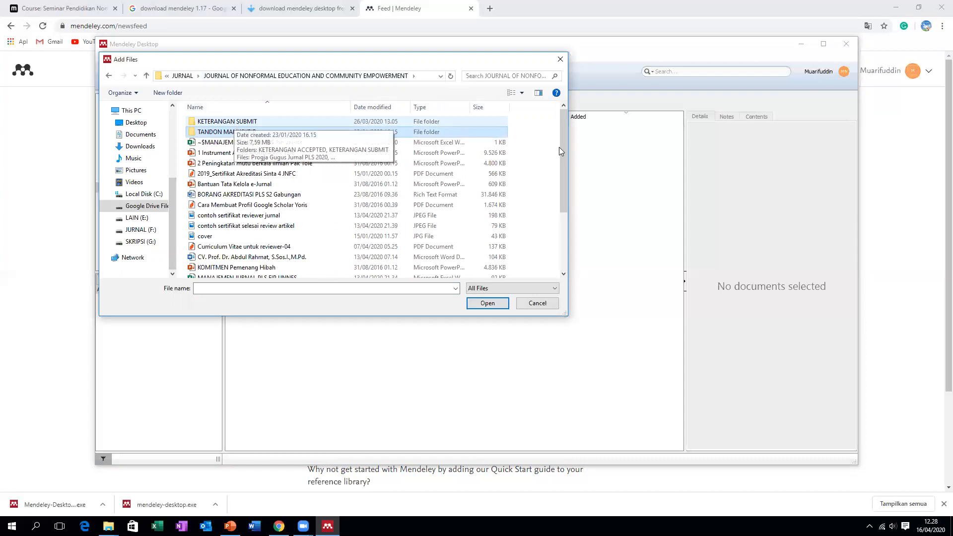
pyautogui.click(536, 303)
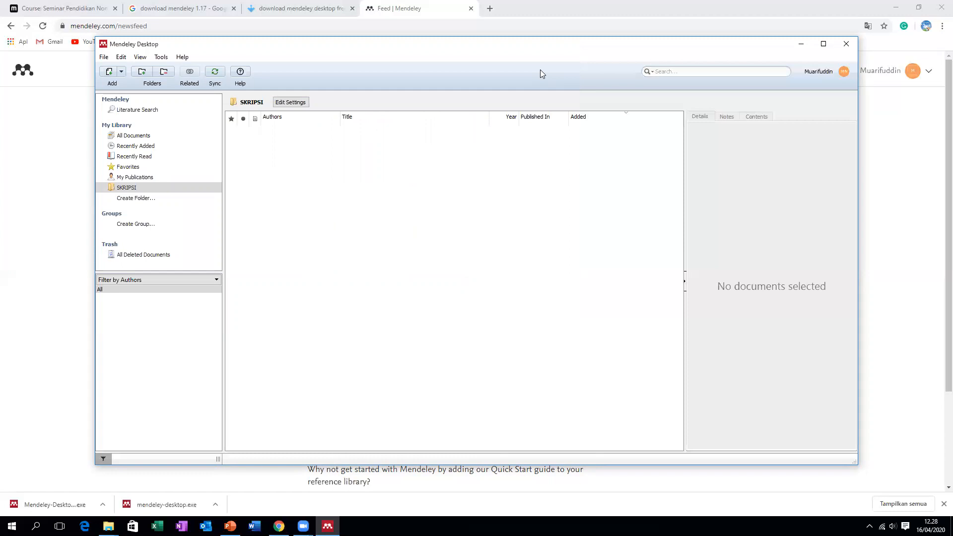
# In a new Chrome tab, open the journal's archives and its Vol 1 No 1 (2017) issue
pyautogui.click(490, 9)
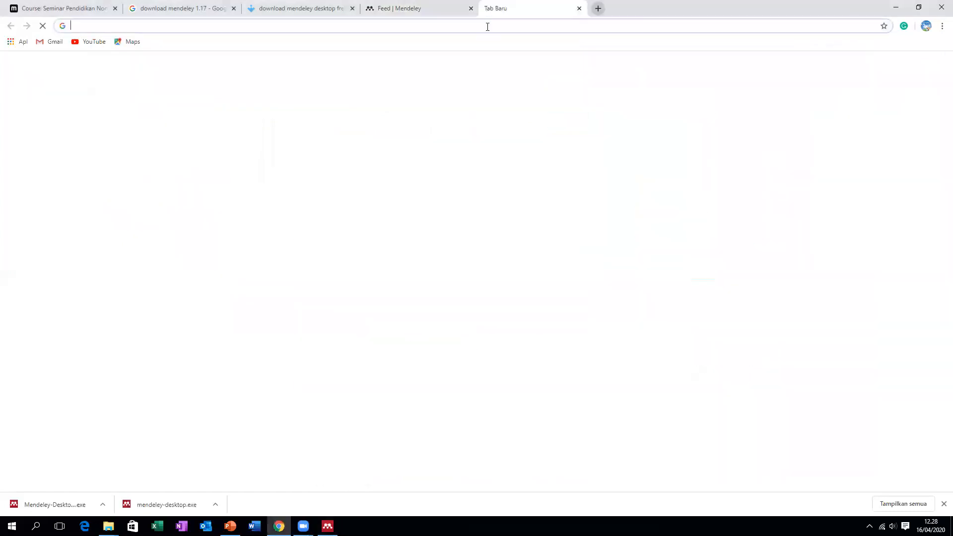
pyautogui.click(488, 27)
pyautogui.write('JO')
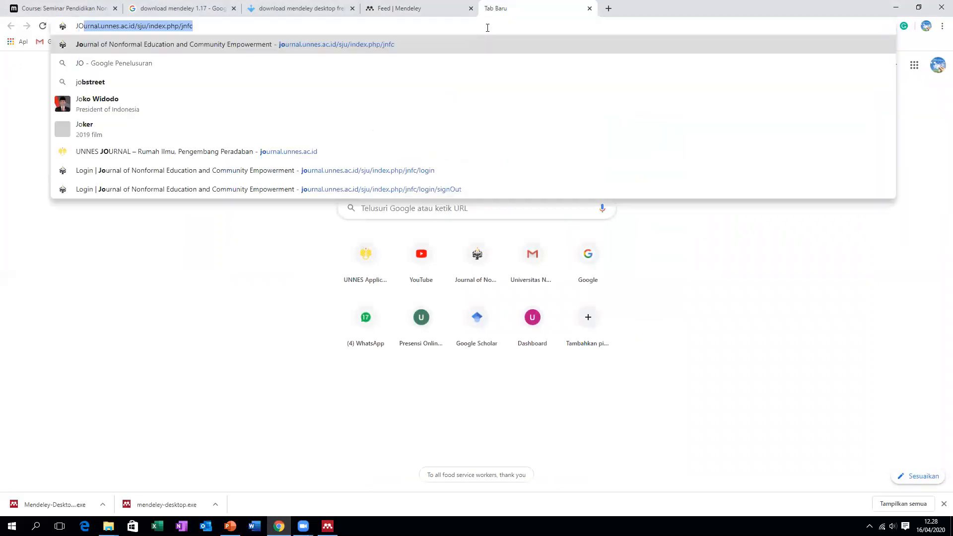
pyautogui.press('Return')
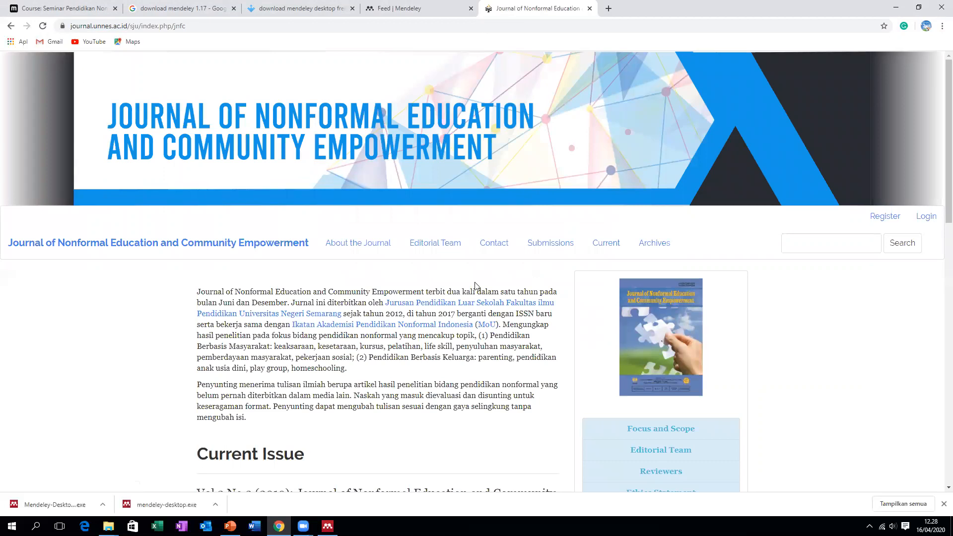
pyautogui.click(654, 246)
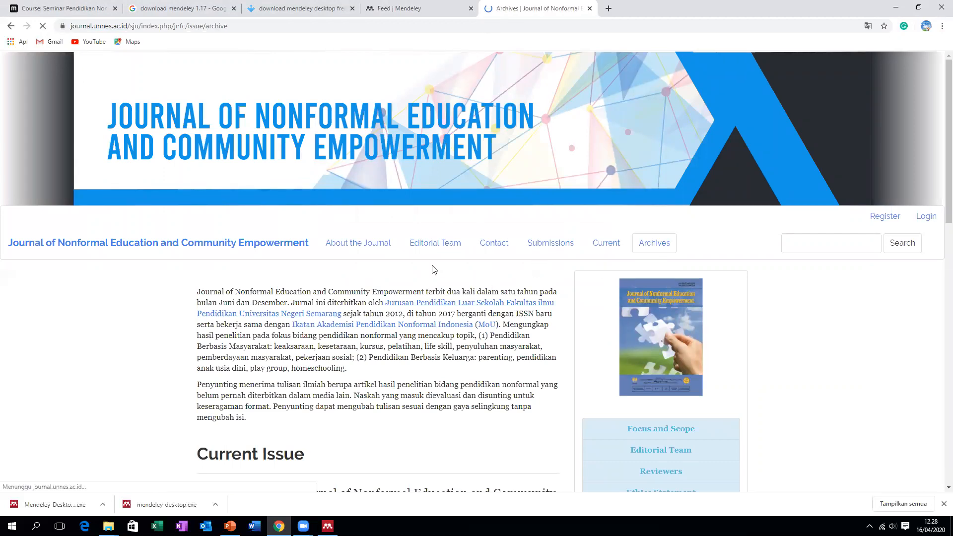
pyautogui.scroll(-2, 165, 283)
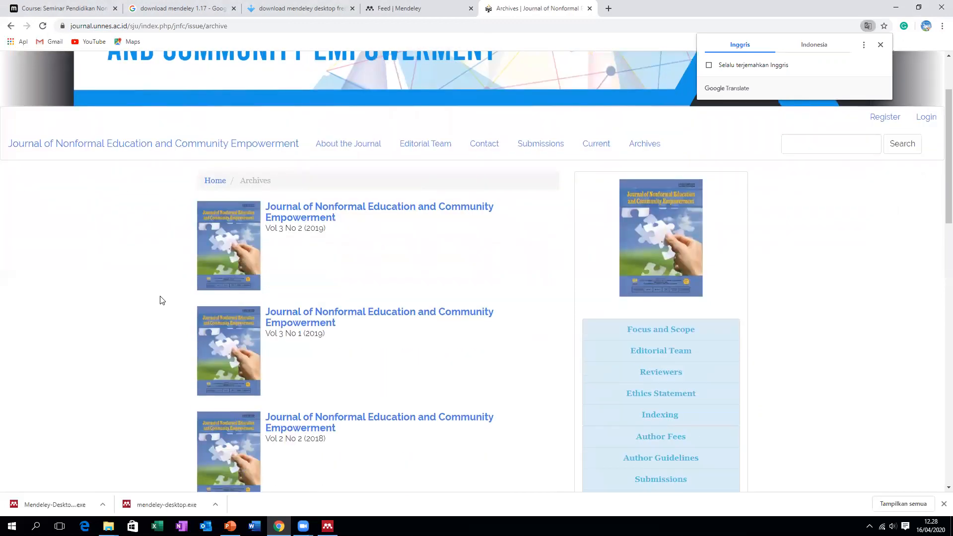
pyautogui.scroll(-9, 161, 300)
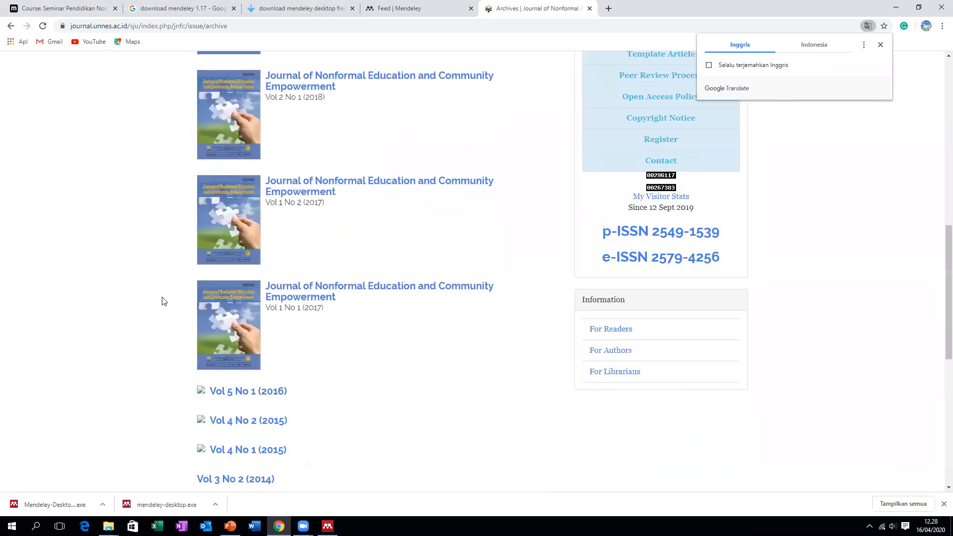
pyautogui.click(298, 287)
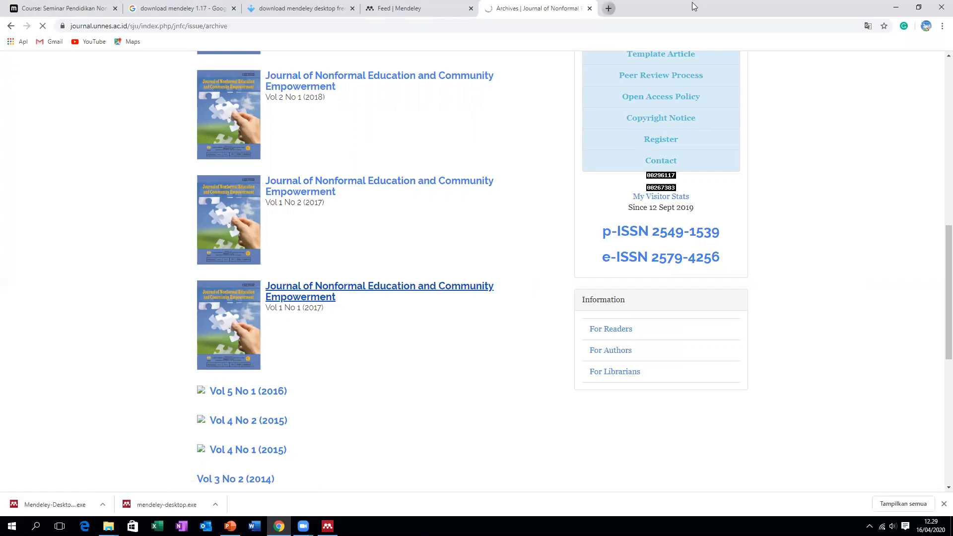
# Load Google Scholar in another new tab
pyautogui.click(608, 8)
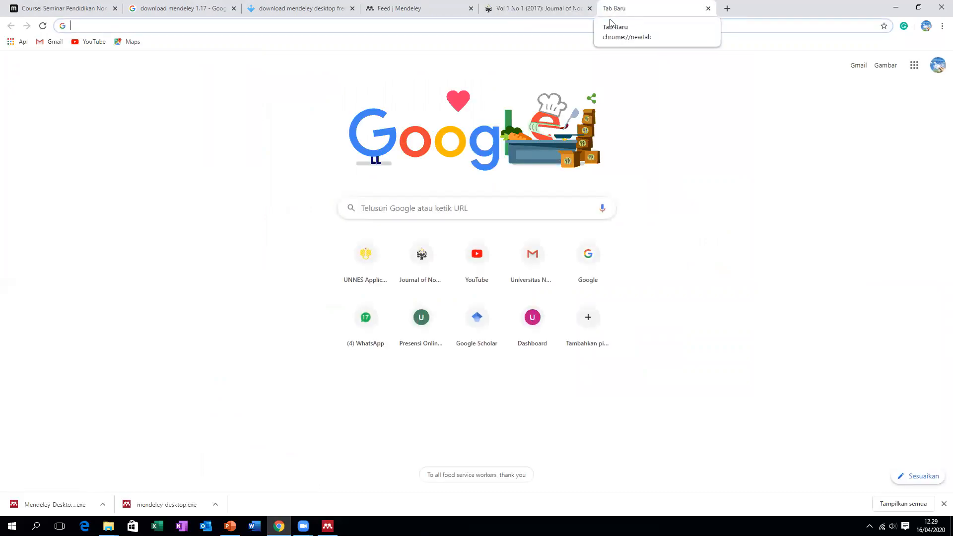
pyautogui.write('SC')
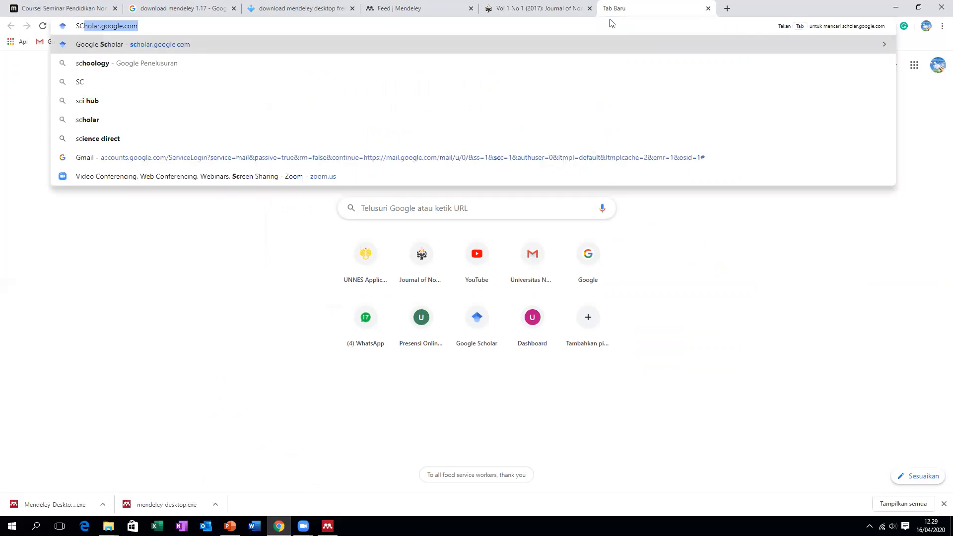
pyautogui.press('Return')
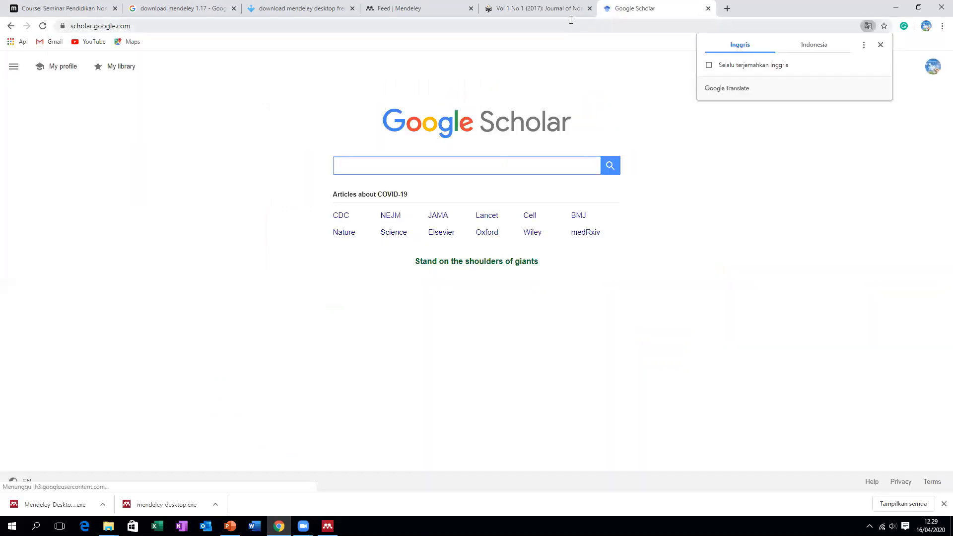
# Copy the issue's last article title and open its PDF (pages 87-101)
pyautogui.click(546, 9)
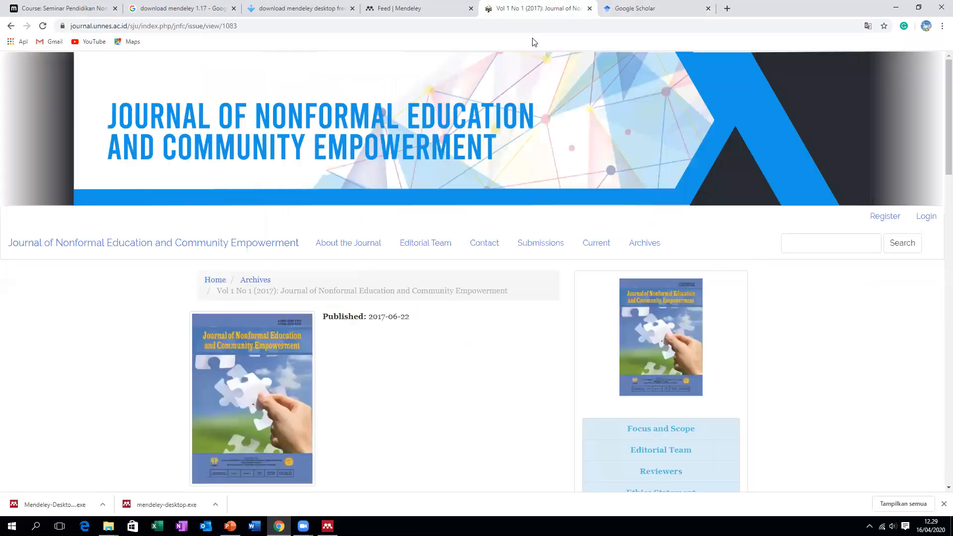
pyautogui.scroll(-3, 395, 184)
pyautogui.scroll(-4, 399, 247)
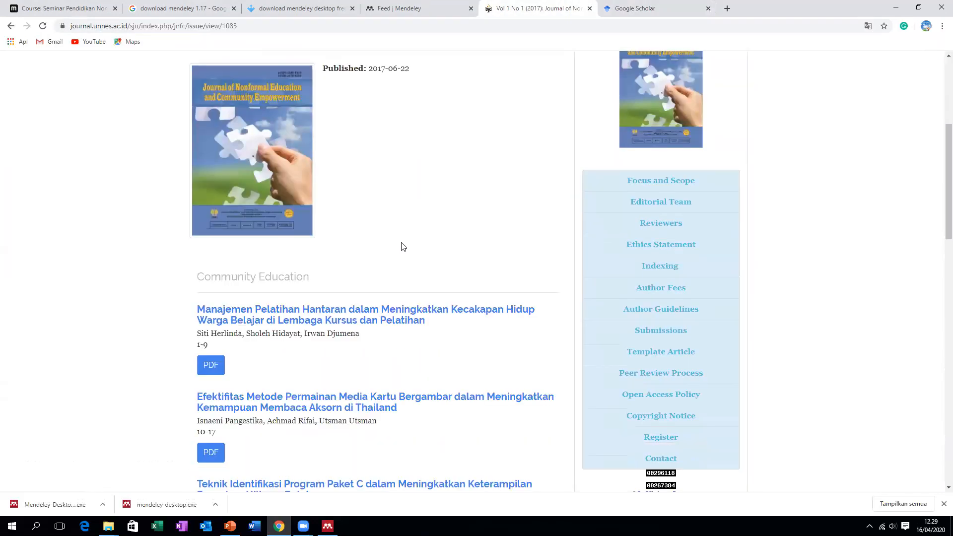
pyautogui.scroll(-2, 405, 247)
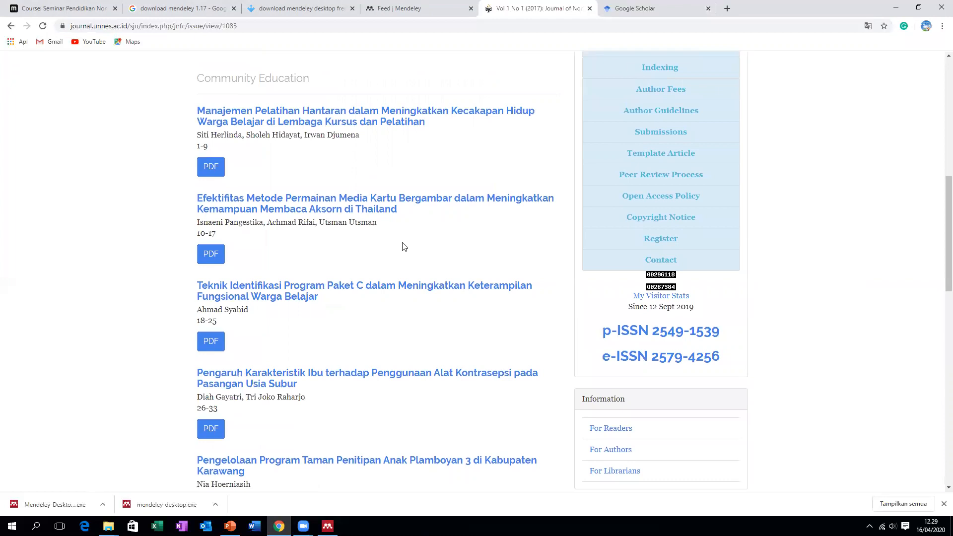
pyautogui.scroll(-3, 404, 246)
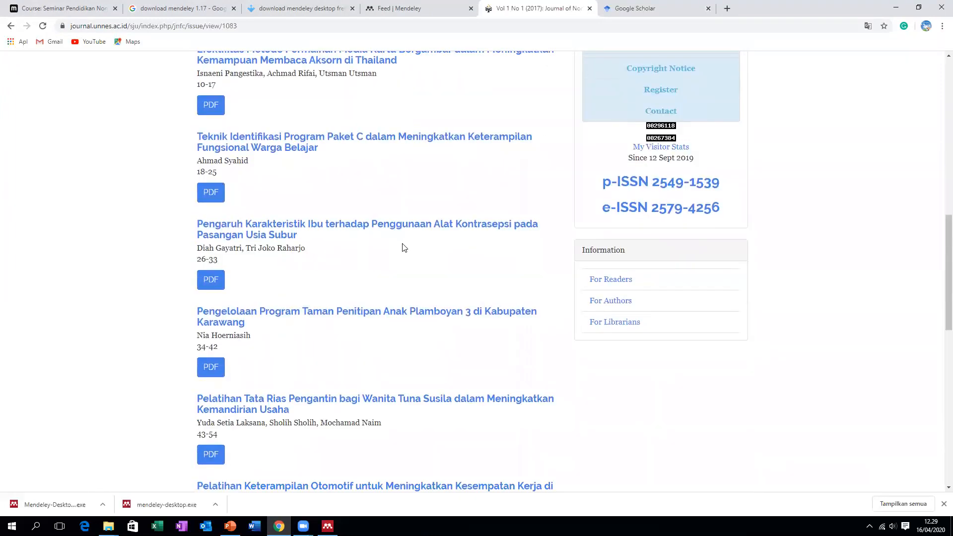
pyautogui.scroll(-3, 404, 246)
pyautogui.scroll(-3, 402, 252)
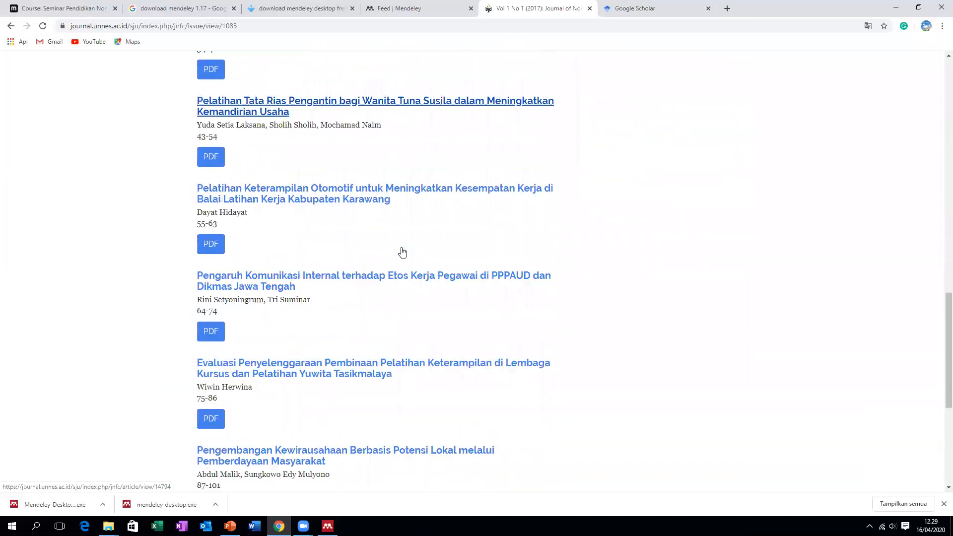
pyautogui.scroll(-3, 403, 251)
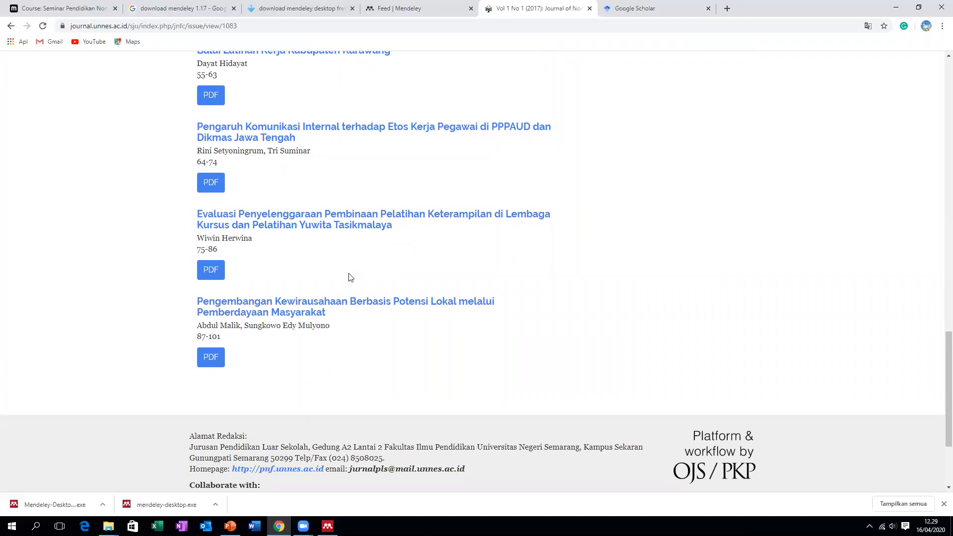
pyautogui.moveTo(331, 314); pyautogui.dragTo(174, 304)
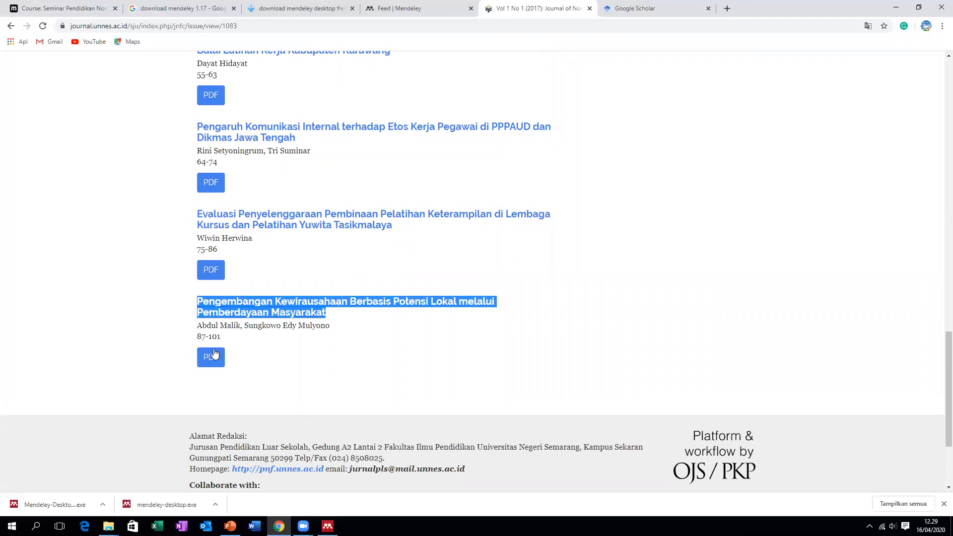
pyautogui.click(214, 359)
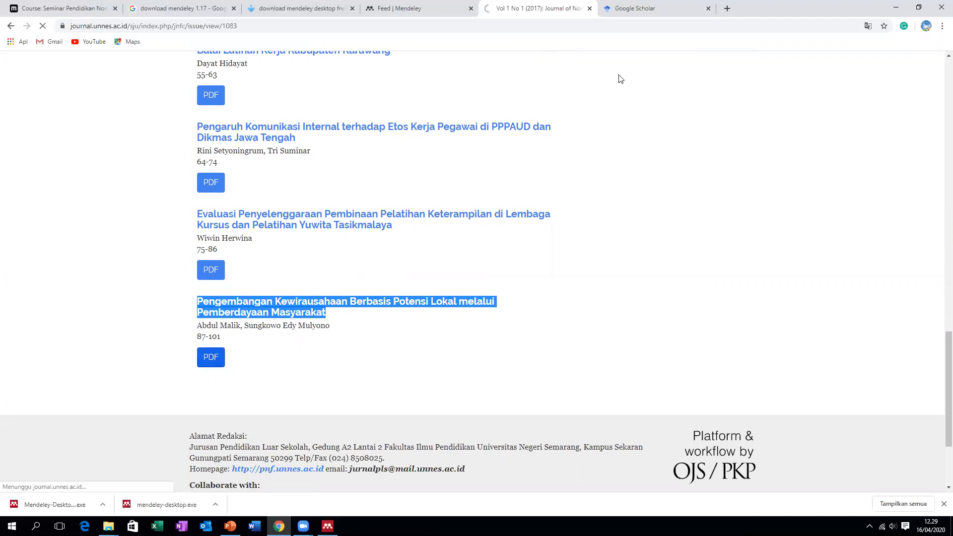
# Search Scholar for 'Pengembangan Kewirausahaan Berbasis Potensi Lokal melalui Pemberdayaan Masyarakat' and open the 2017 article page
pyautogui.click(633, 8)
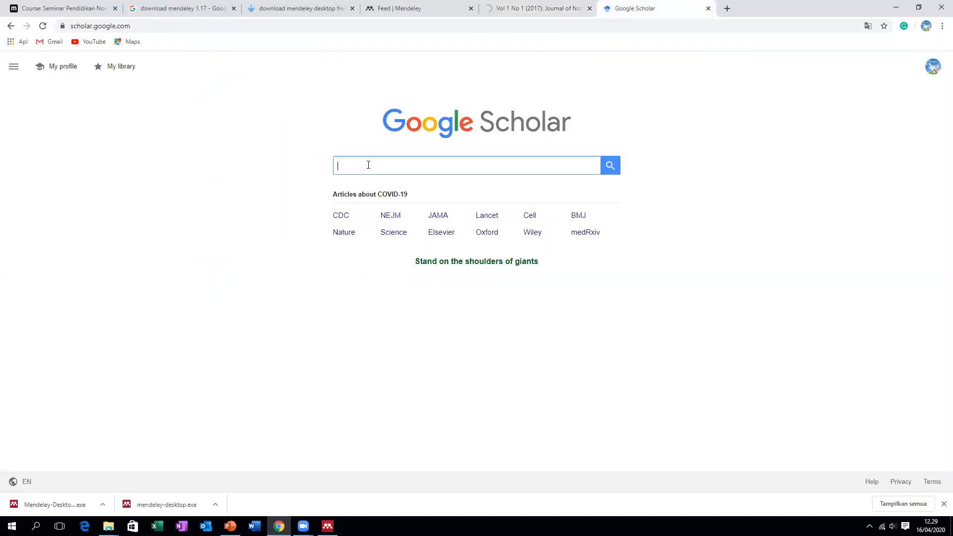
pyautogui.hotkey('ctrl', 'v')
pyautogui.press('Return')
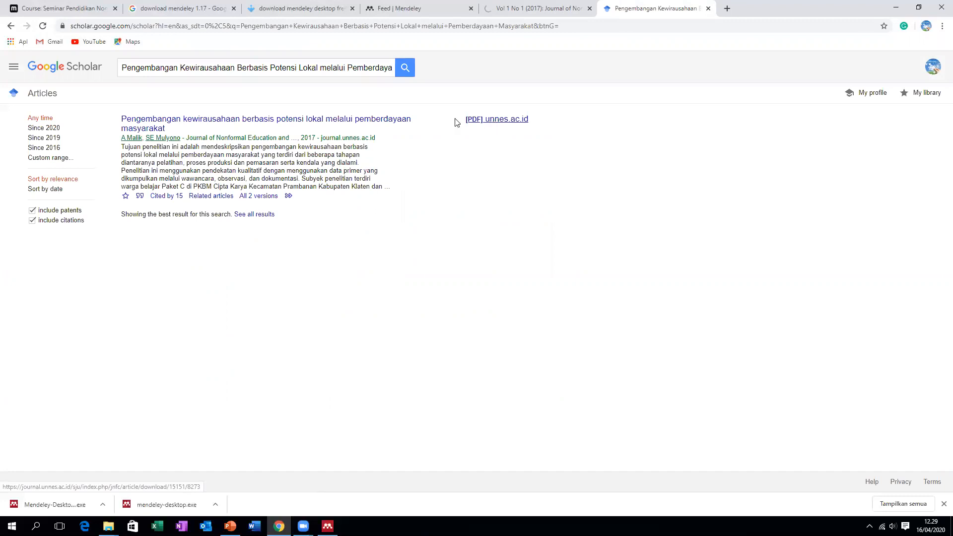
pyautogui.click(369, 123)
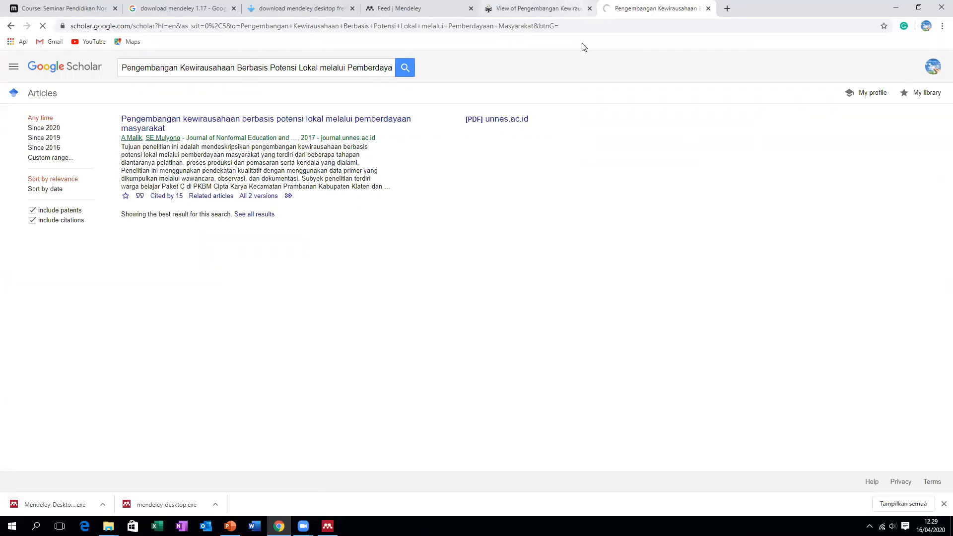
pyautogui.click(563, 9)
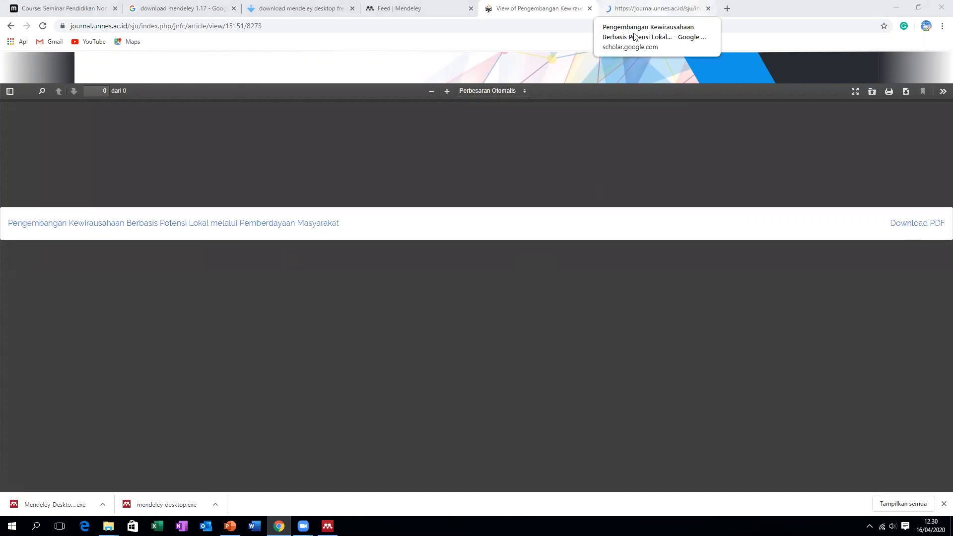
pyautogui.click(650, 8)
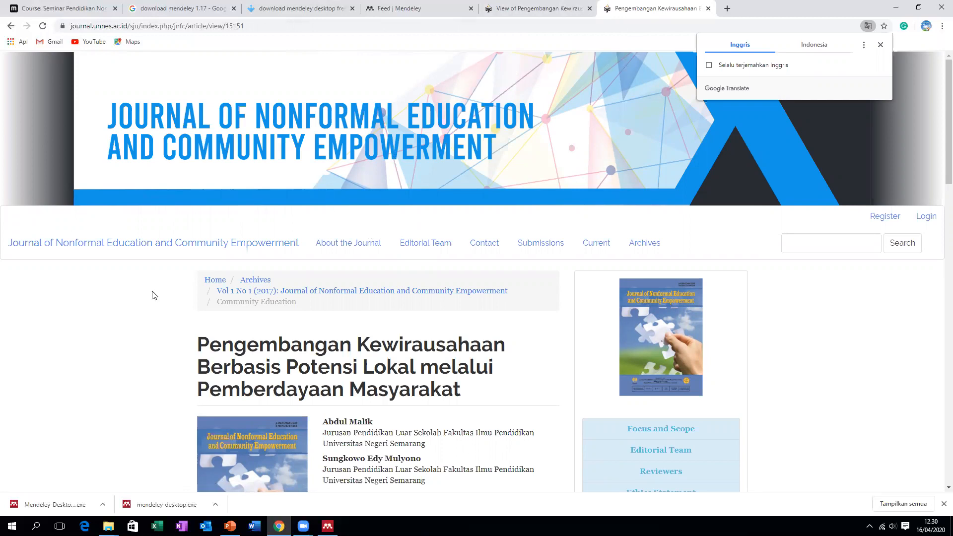
# Show the downloaded 15151-Article Text PDF in its folder using 'Tampilkan dalam folder'
pyautogui.scroll(-7, 134, 310)
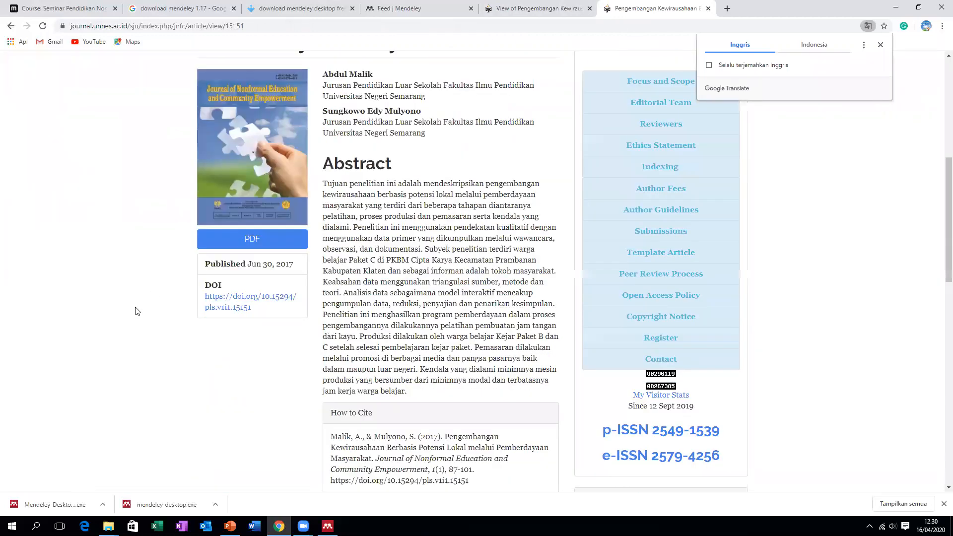
pyautogui.scroll(1, 153, 311)
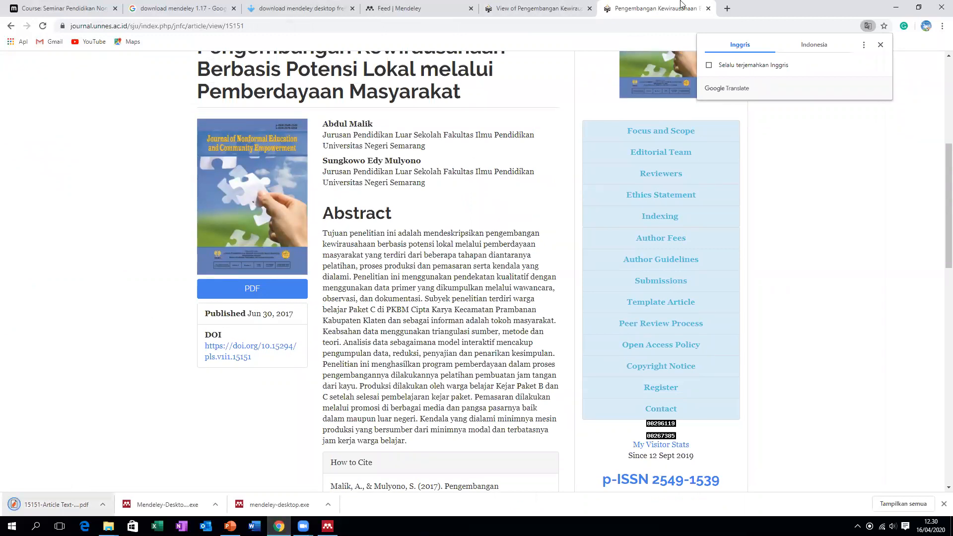
pyautogui.click(562, 9)
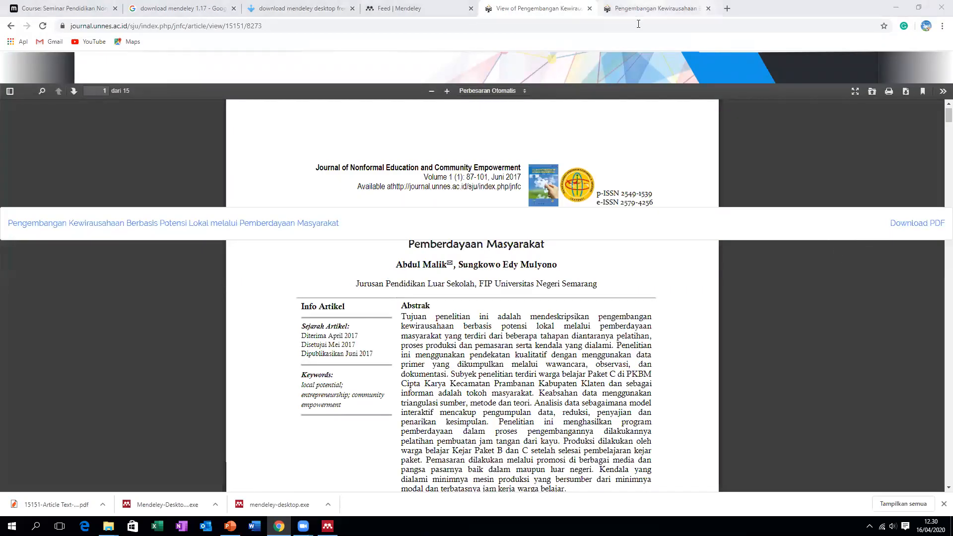
pyautogui.click(640, 9)
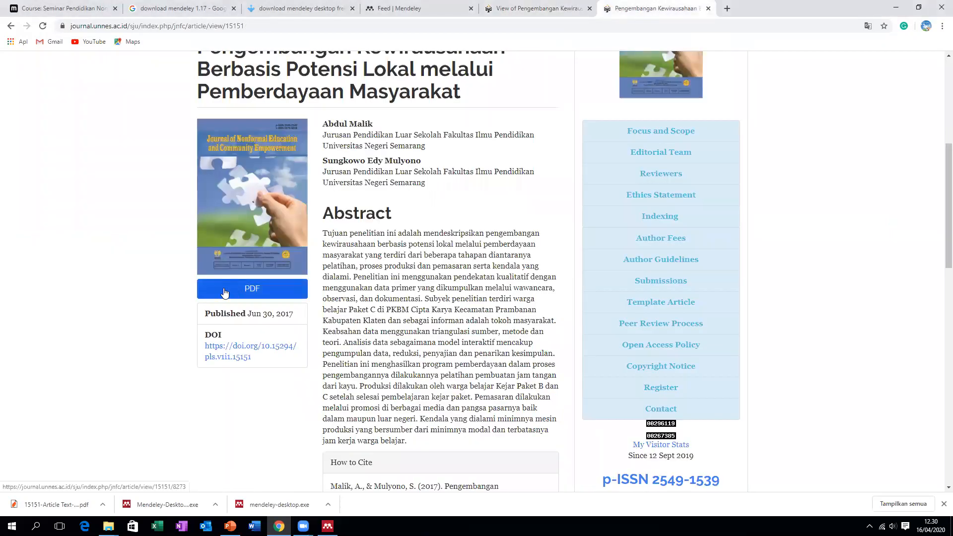
pyautogui.rightClick(69, 502)
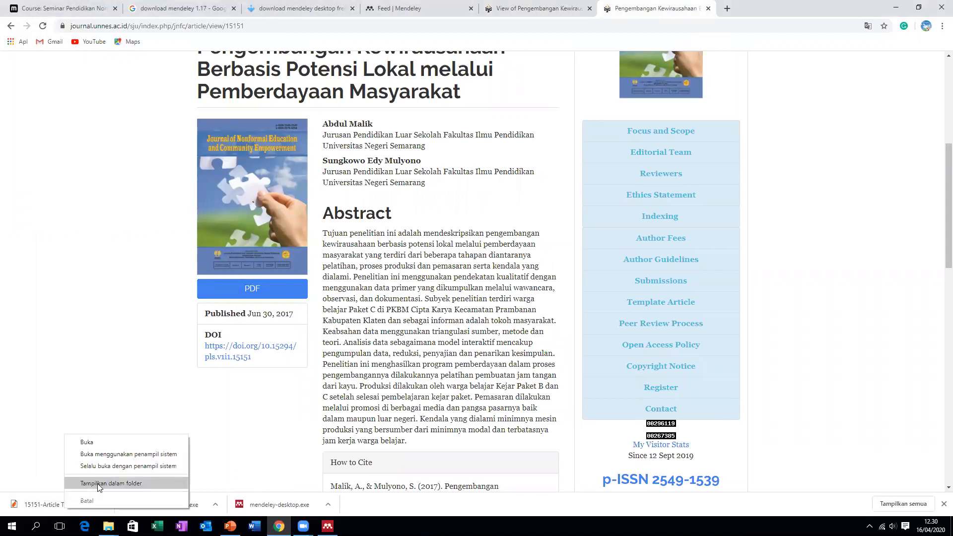
pyautogui.click(99, 483)
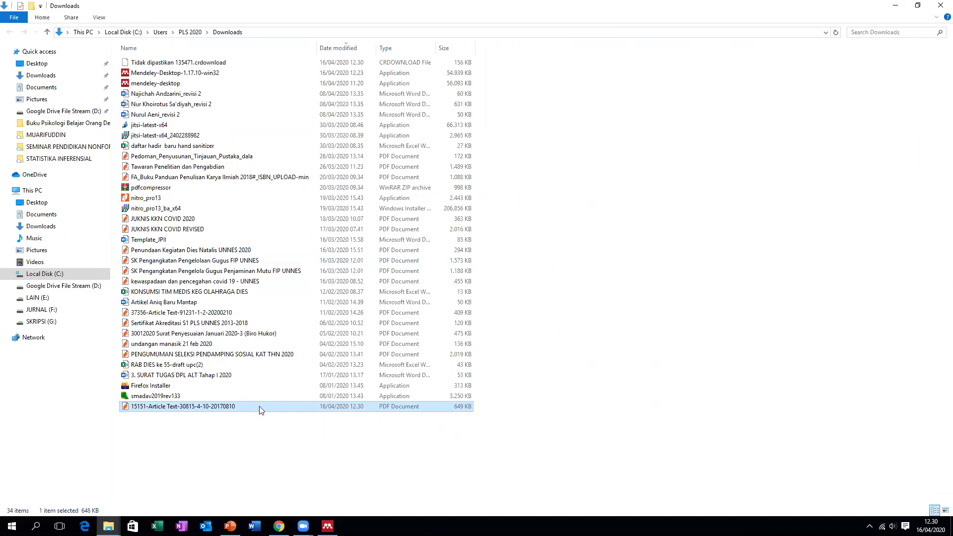
# Try dragging the article PDF into Mendeley, then resize Mendeley beside Downloads and bring it forward
pyautogui.moveTo(260, 410); pyautogui.dragTo(390, 247)
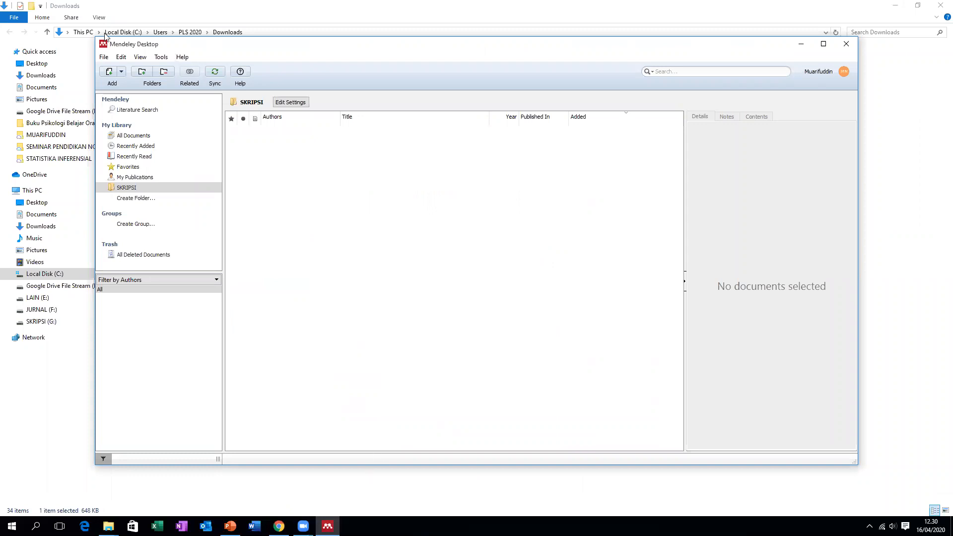
pyautogui.moveTo(94, 39); pyautogui.dragTo(296, 60)
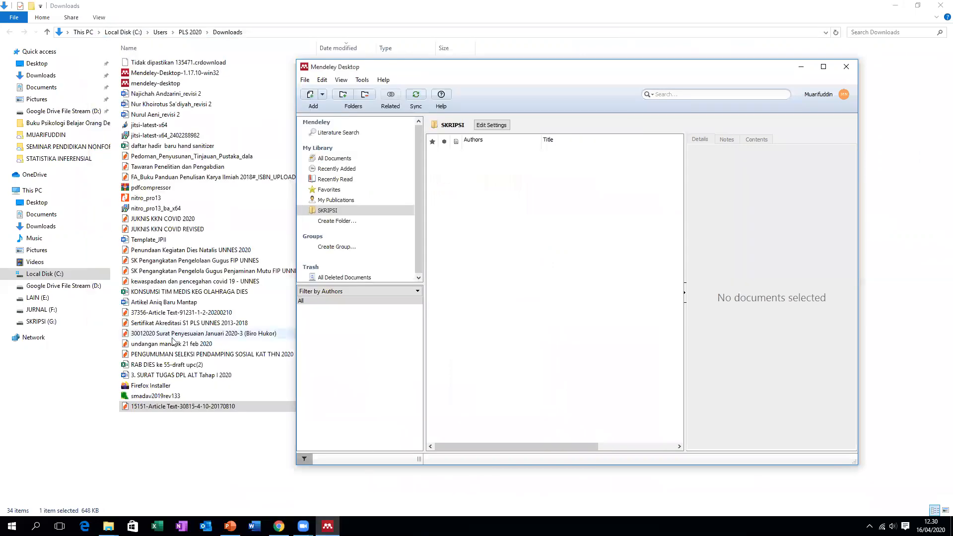
pyautogui.click(259, 405)
pyautogui.moveTo(259, 405); pyautogui.dragTo(540, 278)
pyautogui.click(225, 406)
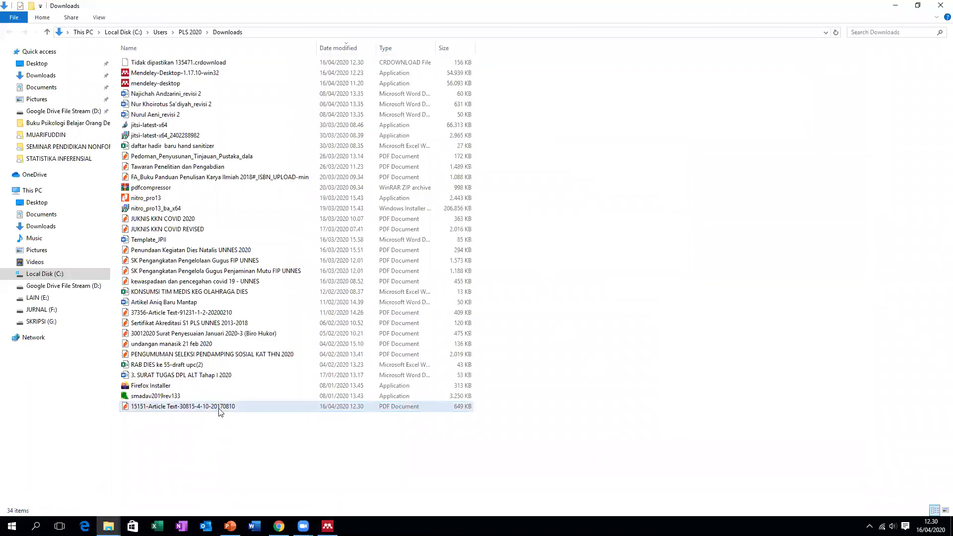
pyautogui.click(328, 526)
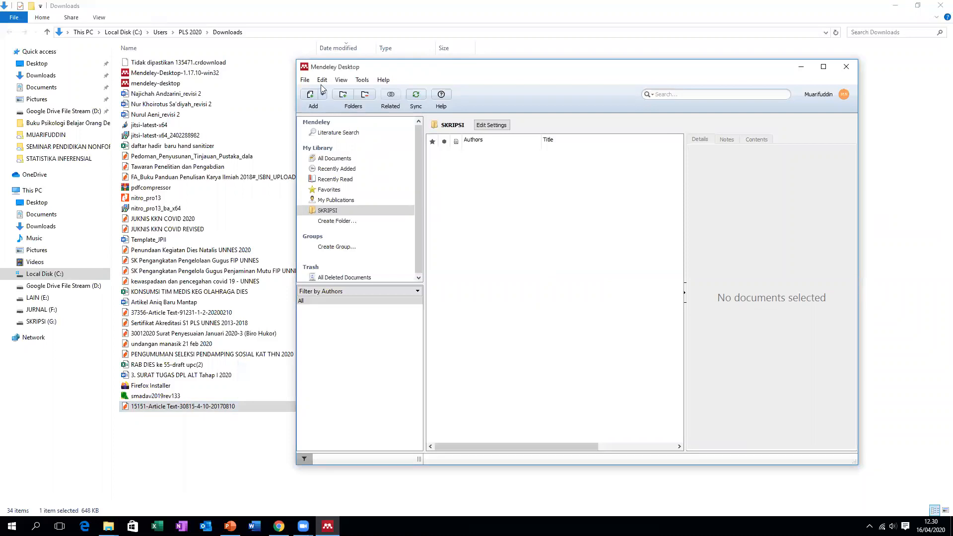
pyautogui.click(304, 80)
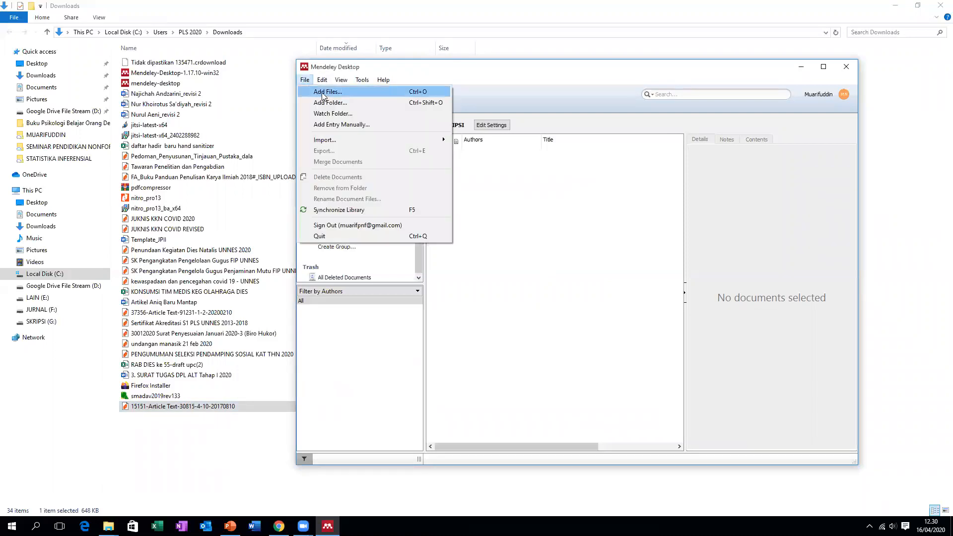
# Add 15151-Article Text-30815-4-10-20170810.pdf from Downloads via File > Add Files
pyautogui.click(323, 93)
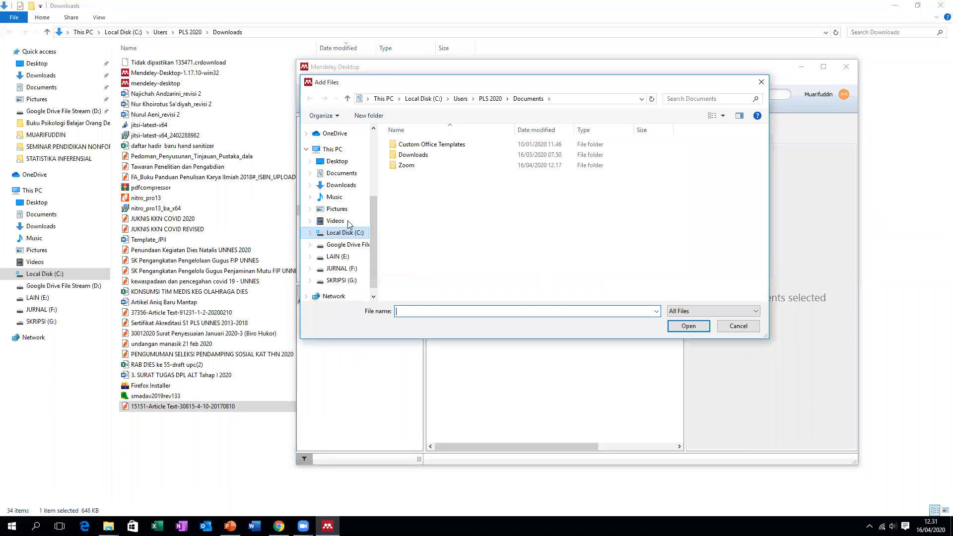
pyautogui.click(341, 184)
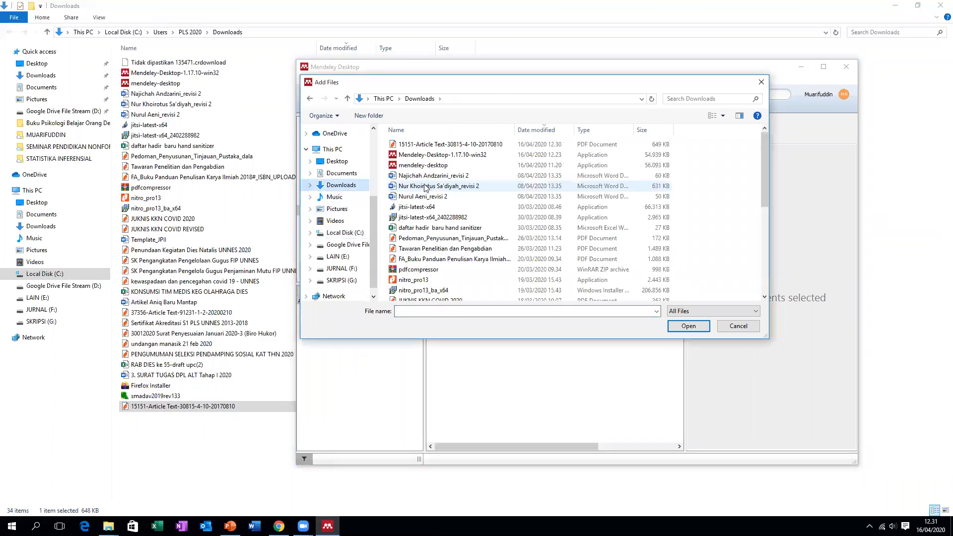
pyautogui.doubleClick(447, 144)
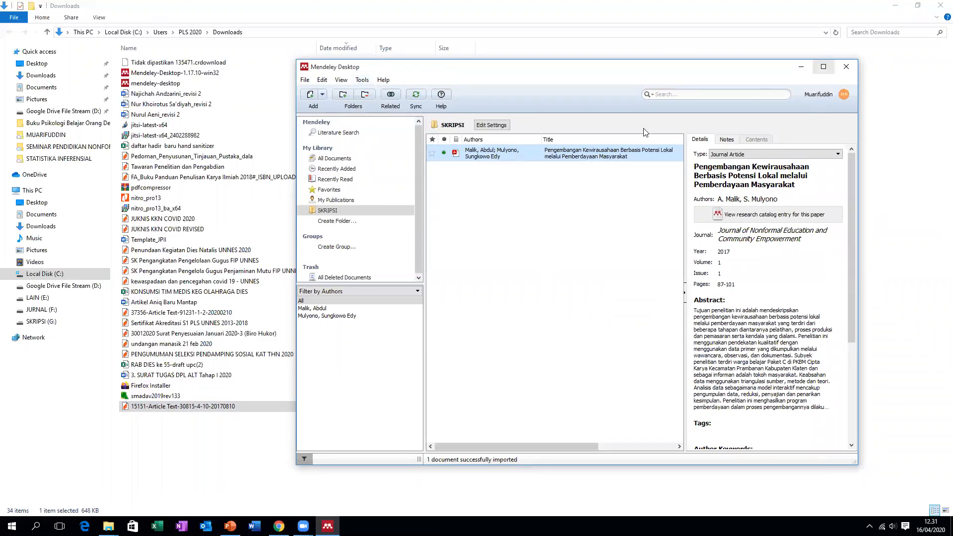
# Maximize Mendeley and open the SKRIPSI article in the built-in PDF reader to its abstract
pyautogui.click(824, 67)
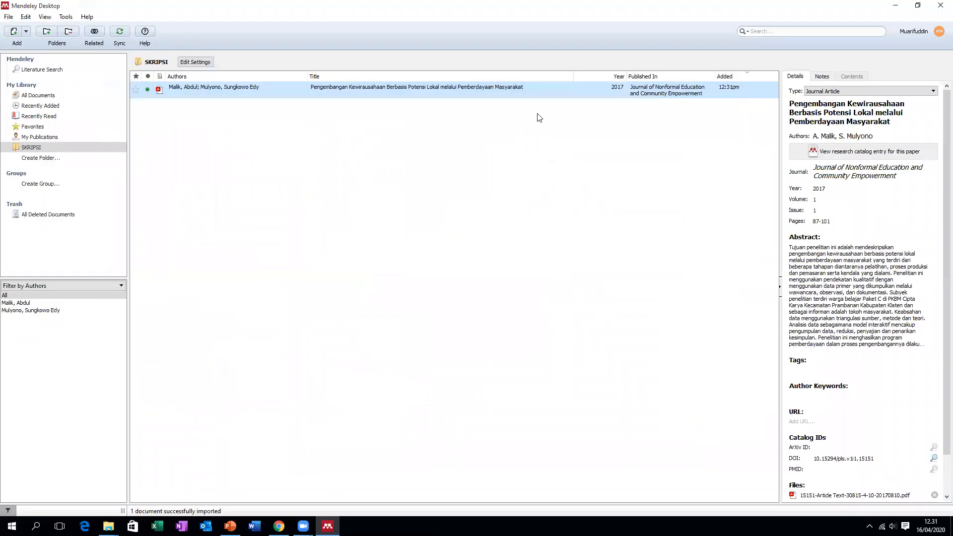
pyautogui.doubleClick(262, 94)
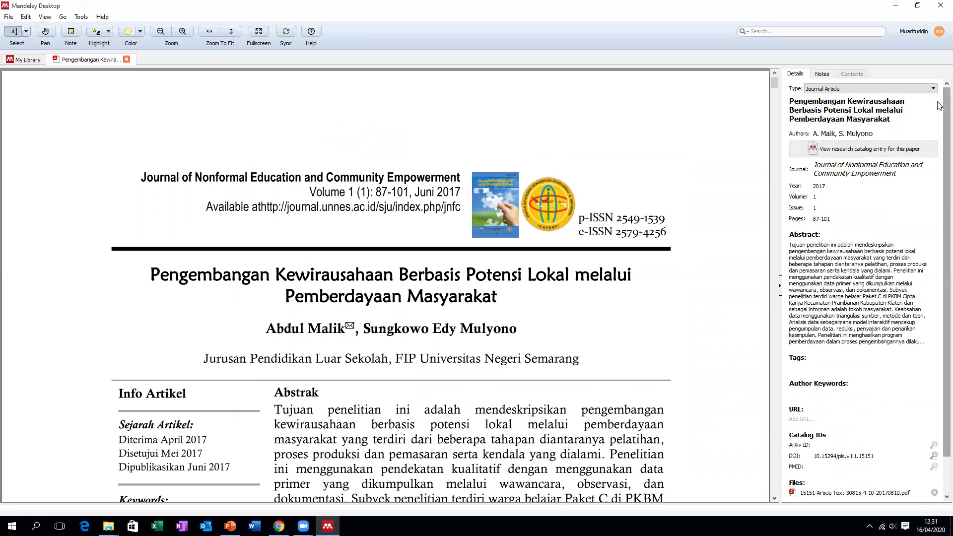
pyautogui.scroll(-2, 939, 105)
pyautogui.scroll(2, 939, 101)
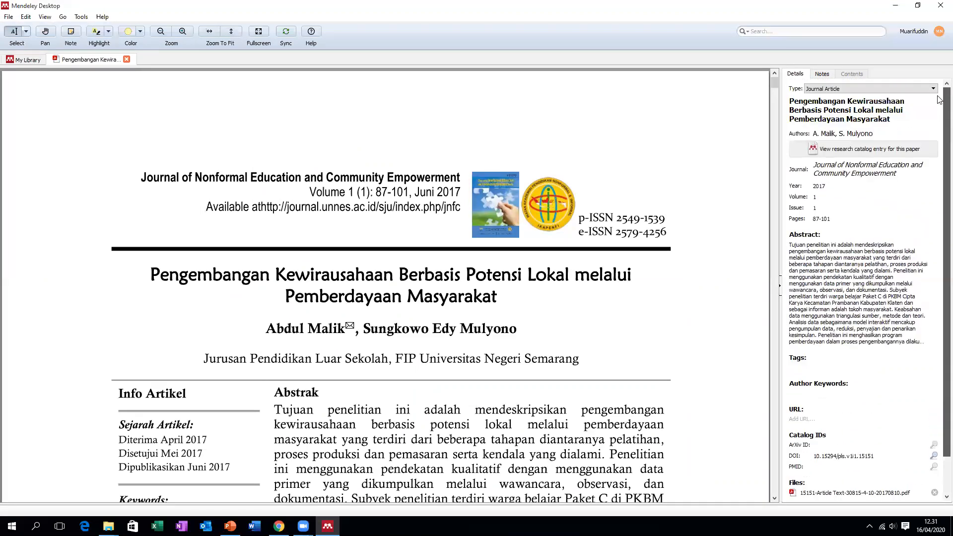